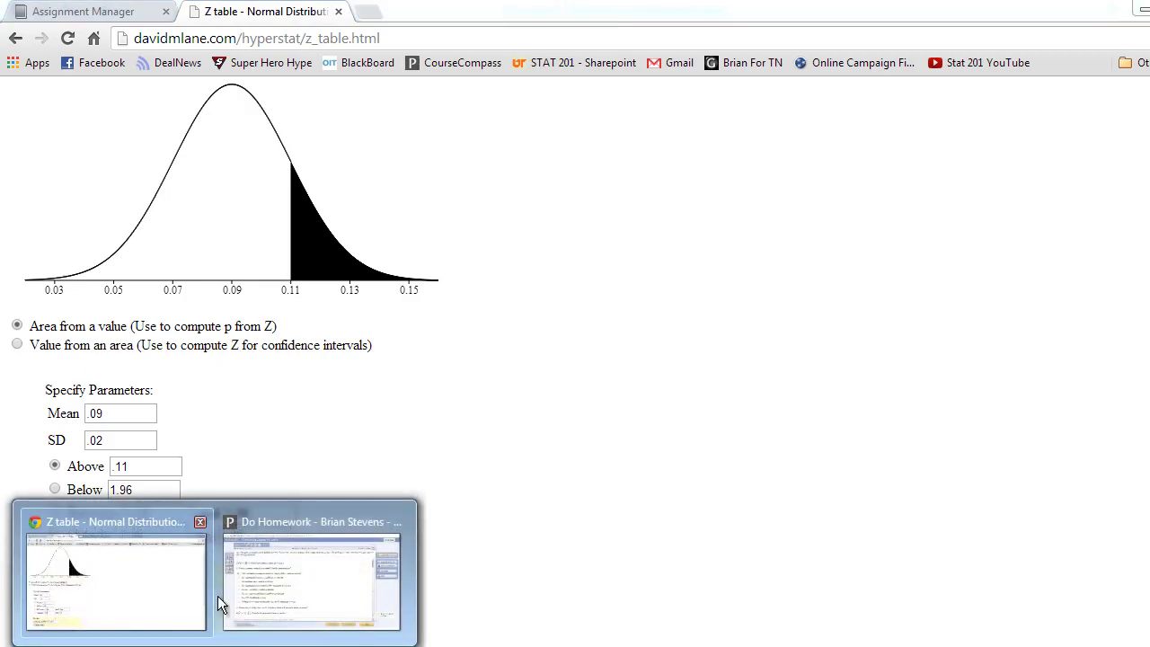
# Answer part c of question 3 in the homework window with .159 and submit it for checking
pyautogui.click(232, 591)
pyautogui.click(176, 544)
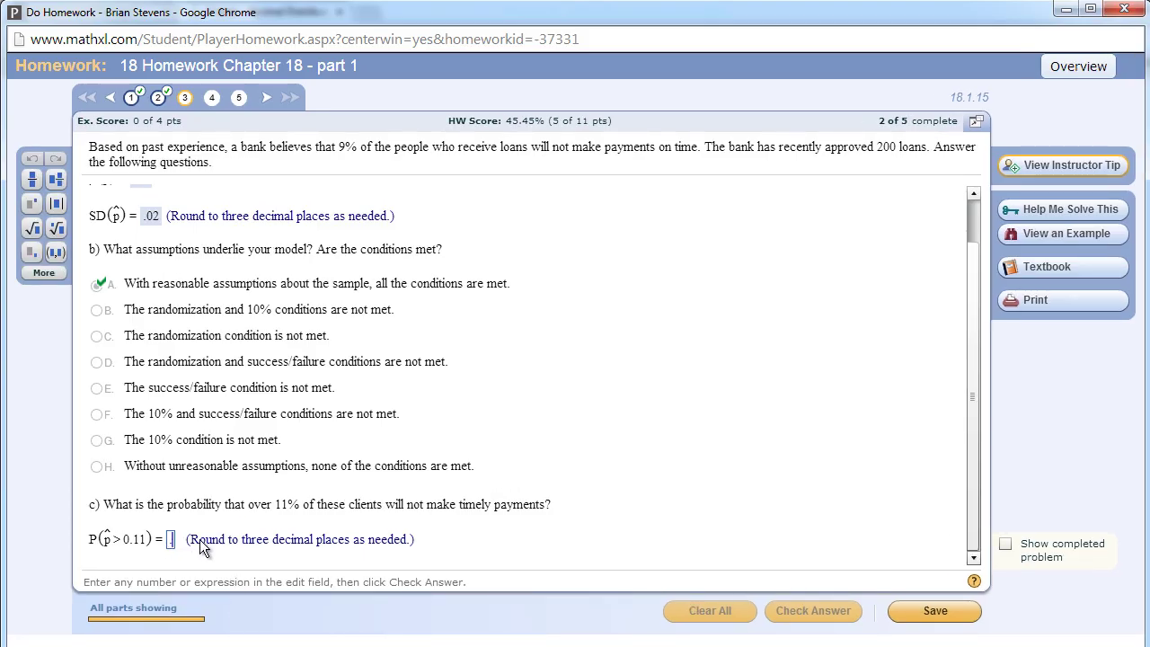
pyautogui.write('.159')
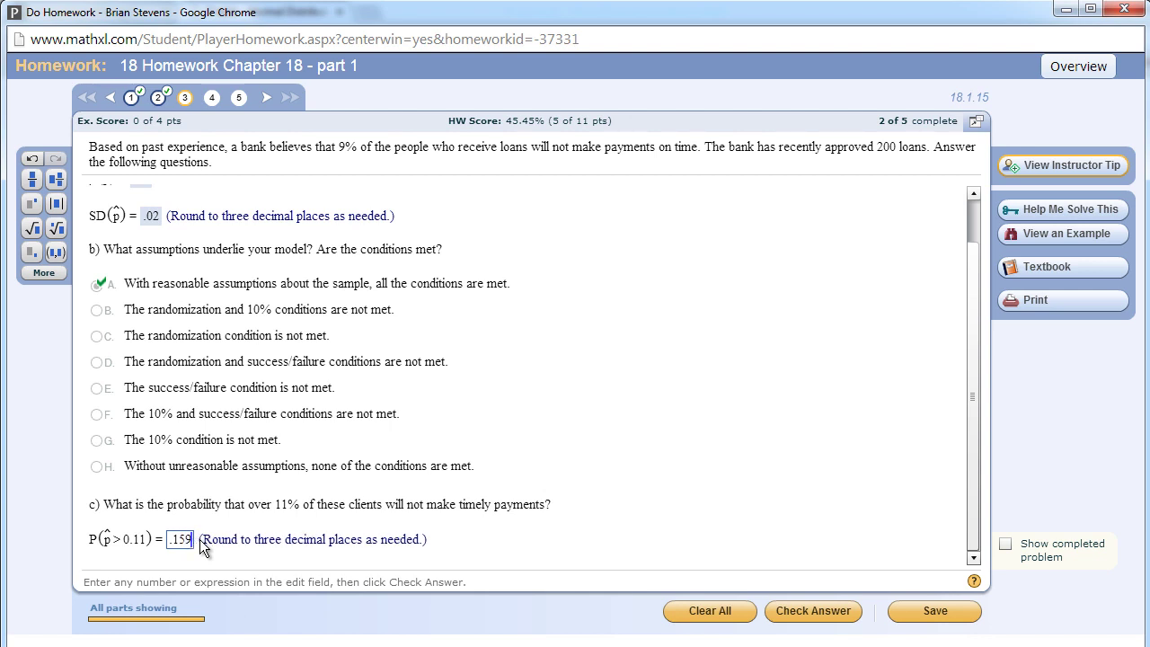
pyautogui.press('Return')
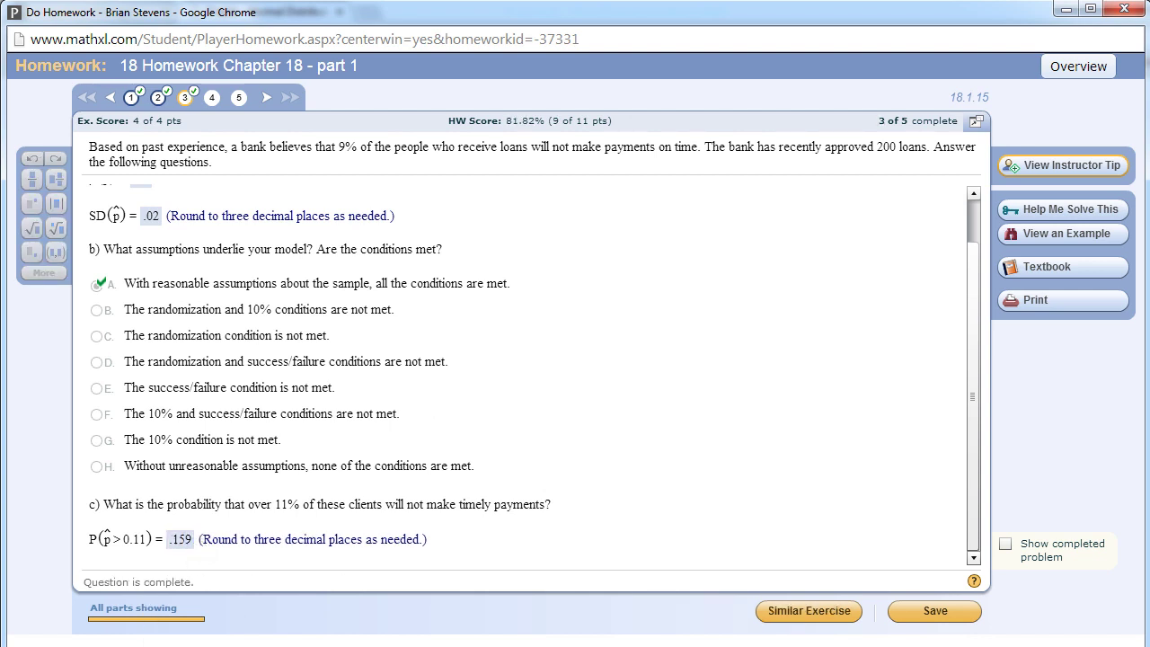
# Review the area above .11 in the normal curve applet and return to the homework
pyautogui.moveTo(195, 544)
pyautogui.click(192, 578)
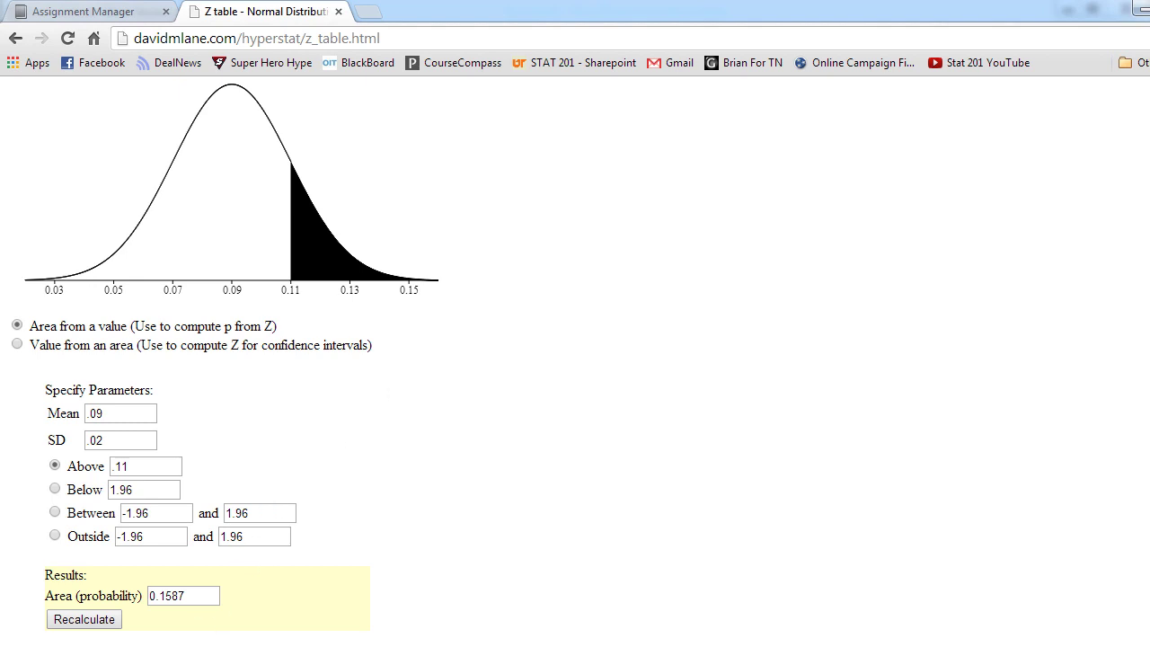
pyautogui.click(315, 580)
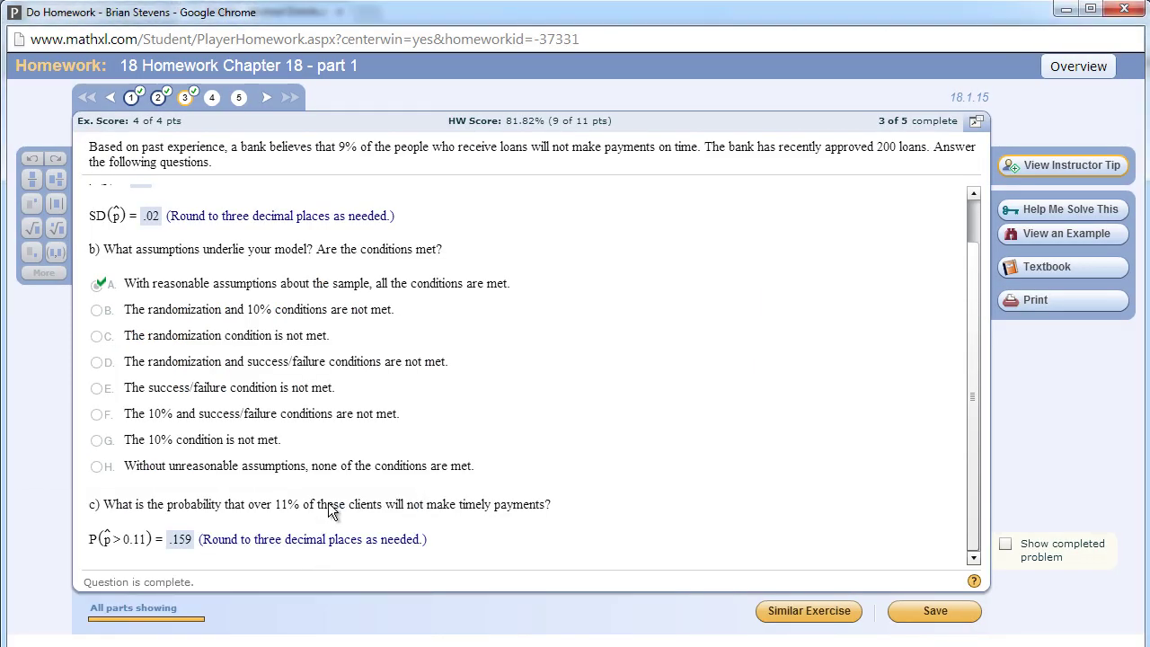
# Open homework question 4, compute the sample proportion 496 / 583 in Calculator, and clear the result
pyautogui.click(214, 98)
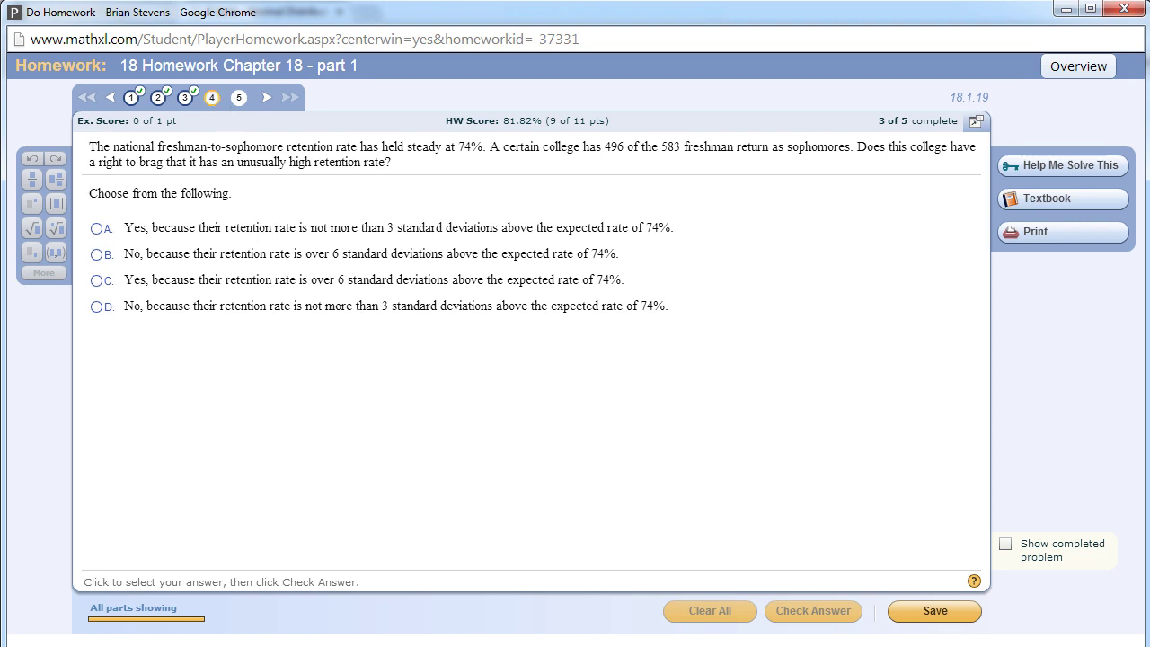
pyautogui.hotkey('alt', 'Tab')
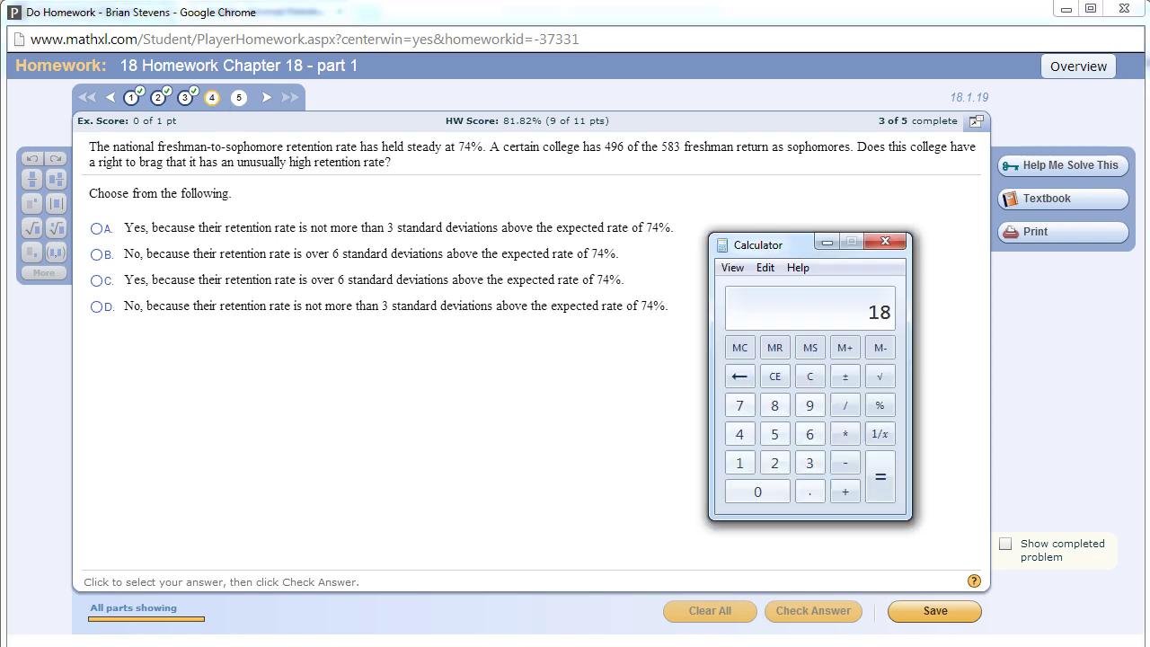
pyautogui.click(812, 377)
pyautogui.write('496')
pyautogui.press('/')
pyautogui.write('583')
pyautogui.press('Return')
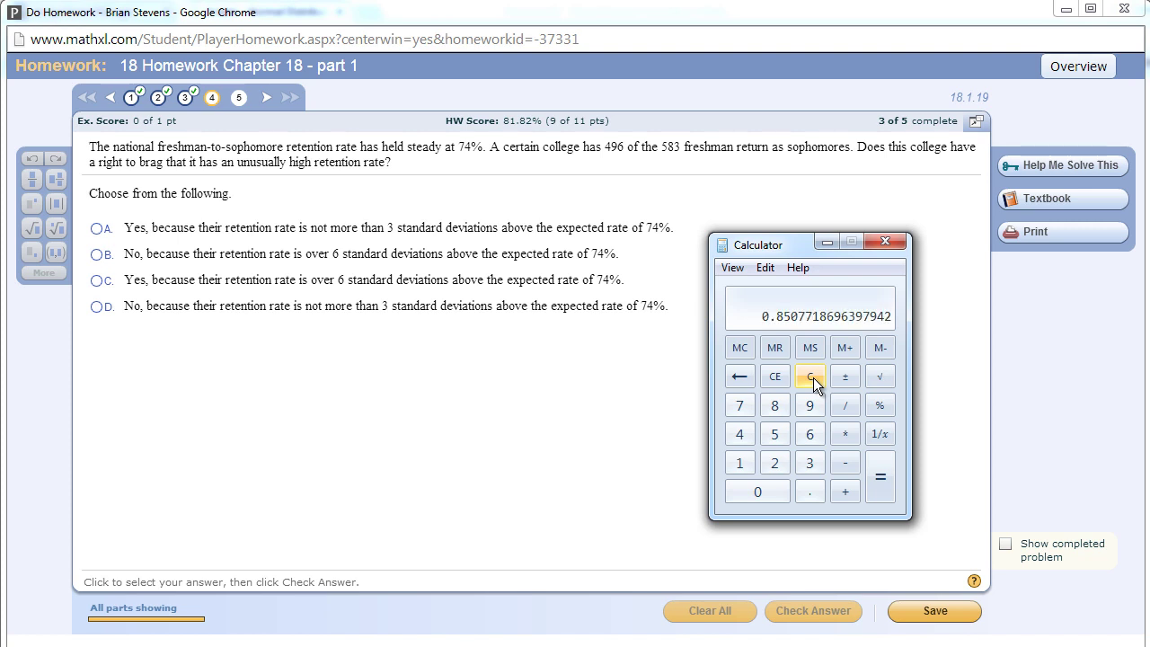
pyautogui.click(811, 378)
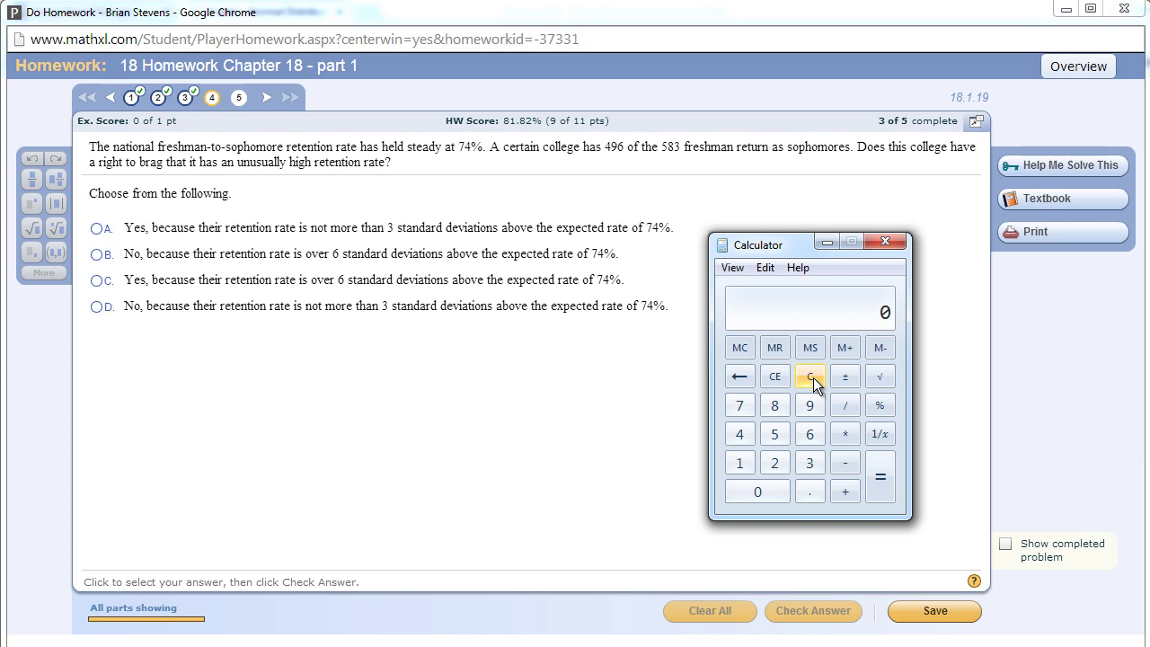
# Switch to the normal curve applet and set its mean to .74
pyautogui.click(146, 548)
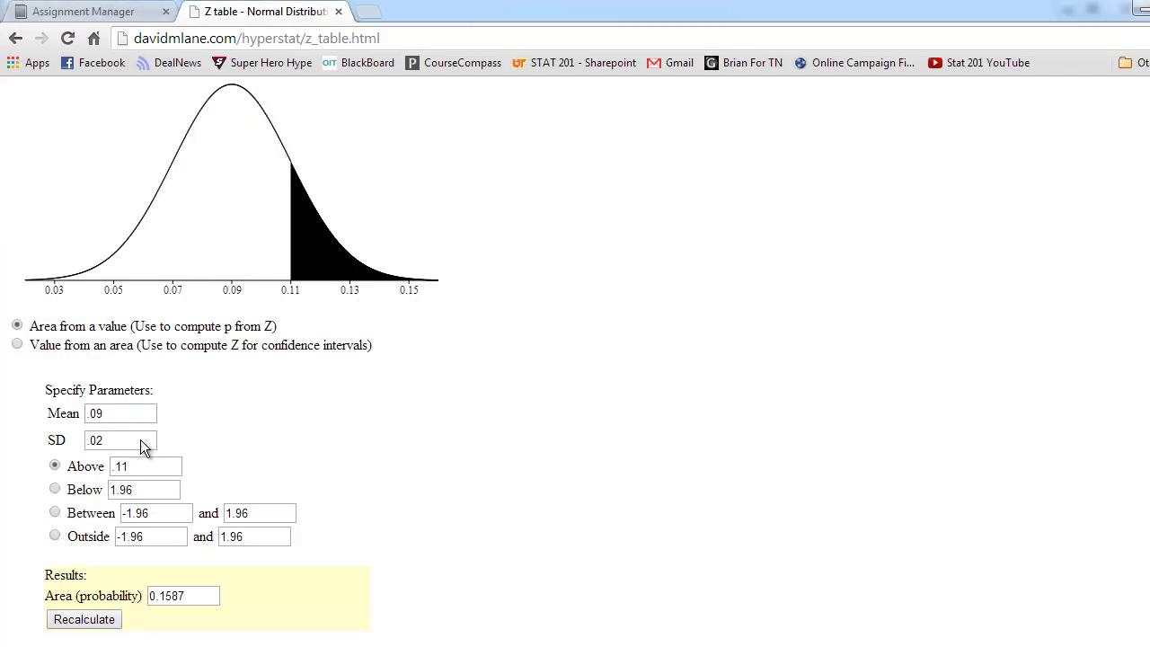
pyautogui.click(127, 413)
pyautogui.press('BackSpace')
pyautogui.press('BackSpace')
pyautogui.write('74')
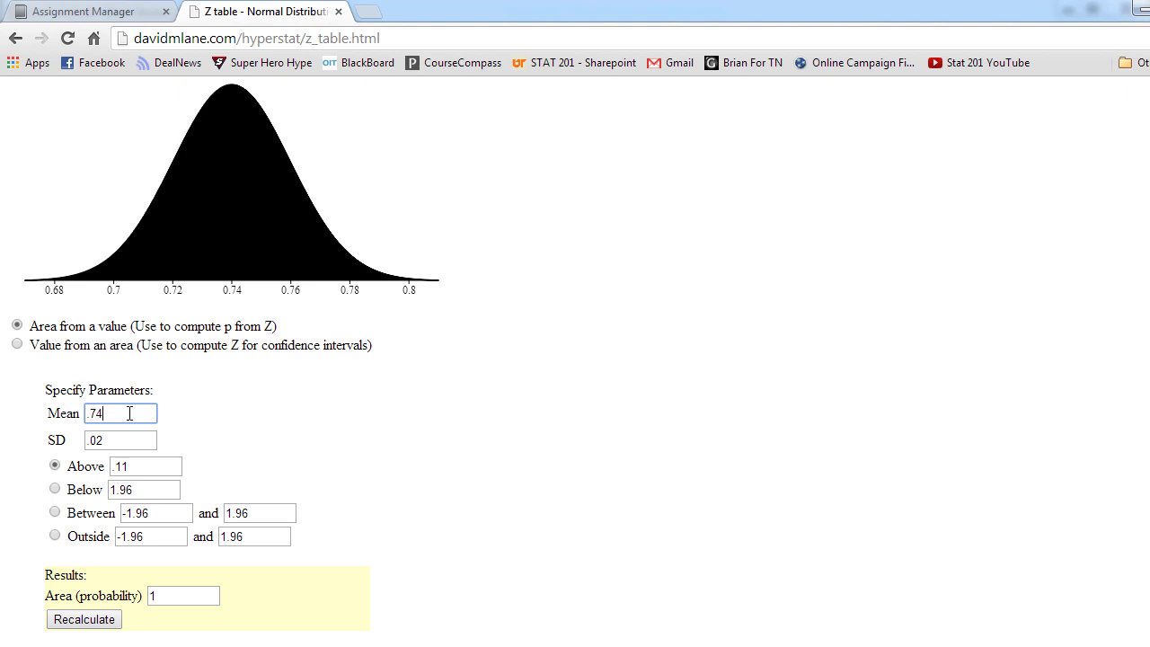
# Set the applet's Above cutoff to .85
pyautogui.click(143, 446)
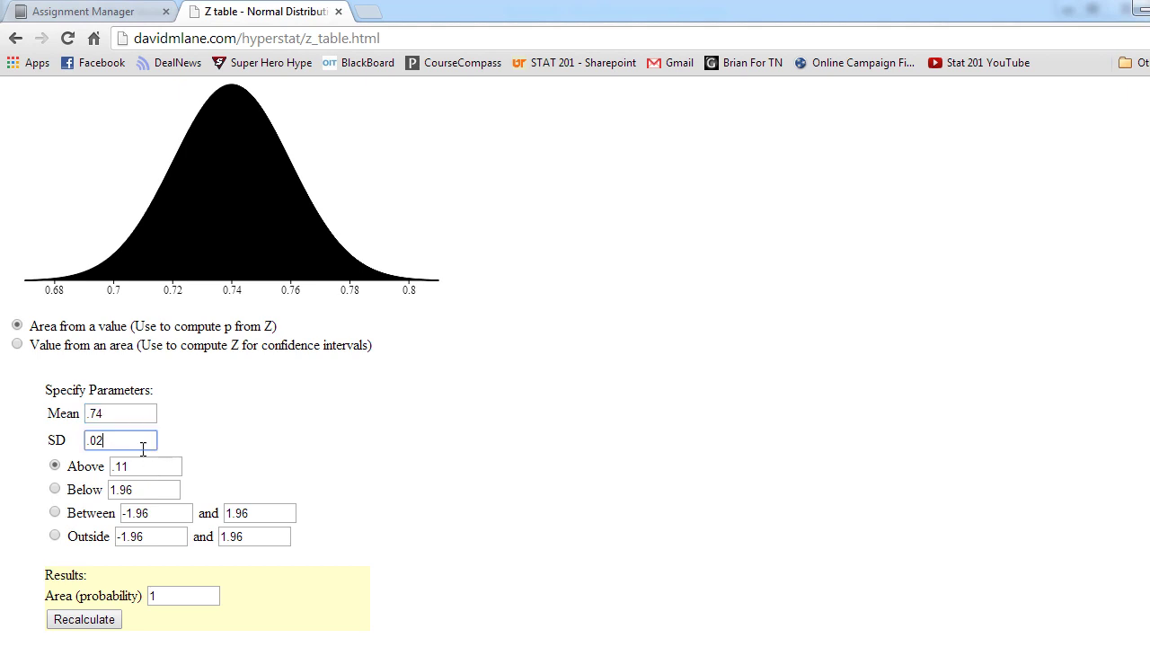
pyautogui.moveTo(143, 446); pyautogui.dragTo(59, 431)
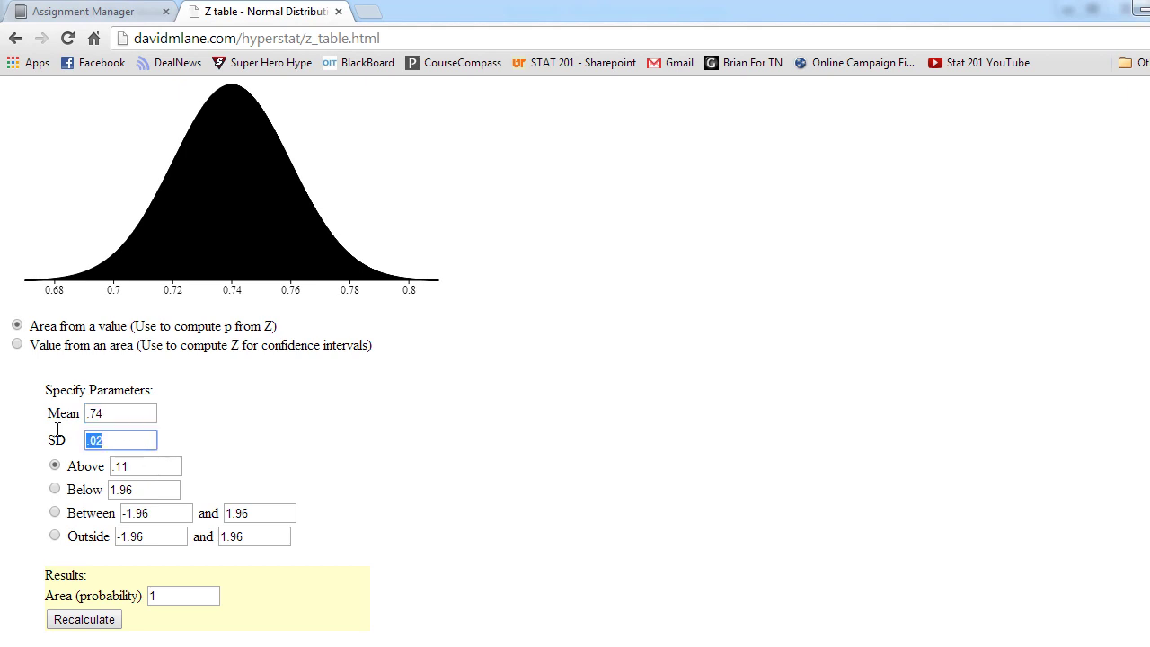
pyautogui.click(169, 464)
pyautogui.press('BackSpace')
pyautogui.press('BackSpace')
pyautogui.write('85')
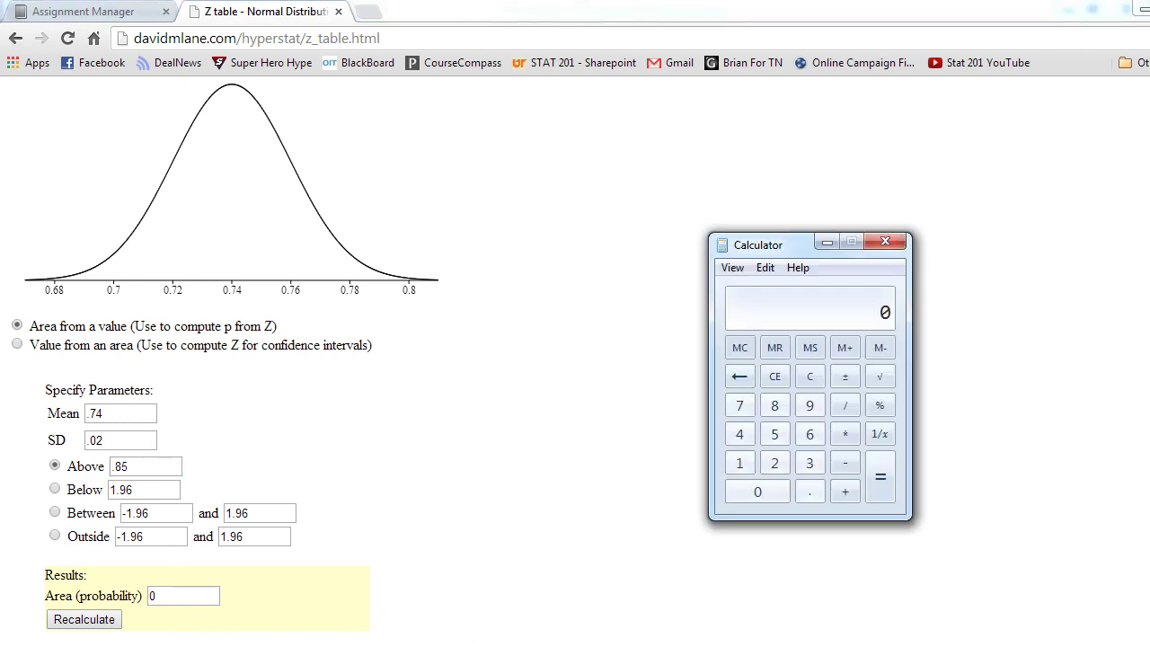
# With question 4 in view, use Calculator to compute the standard deviation as the square root of .74 * 0.26 / 583
pyautogui.click(268, 575)
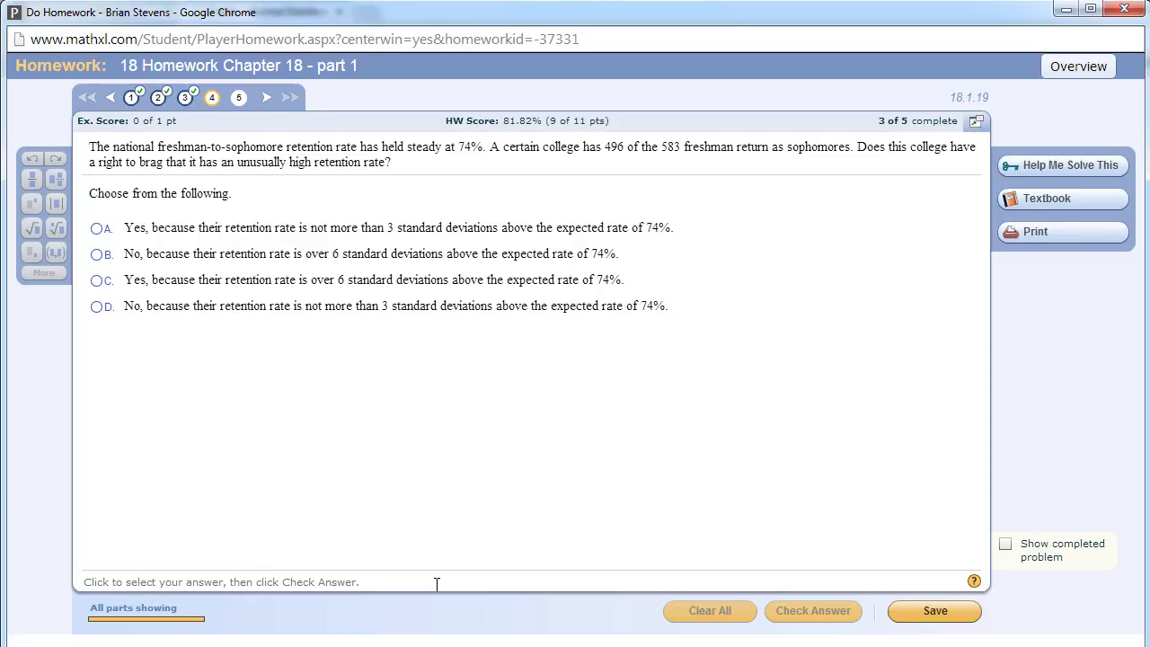
pyautogui.click(645, 644)
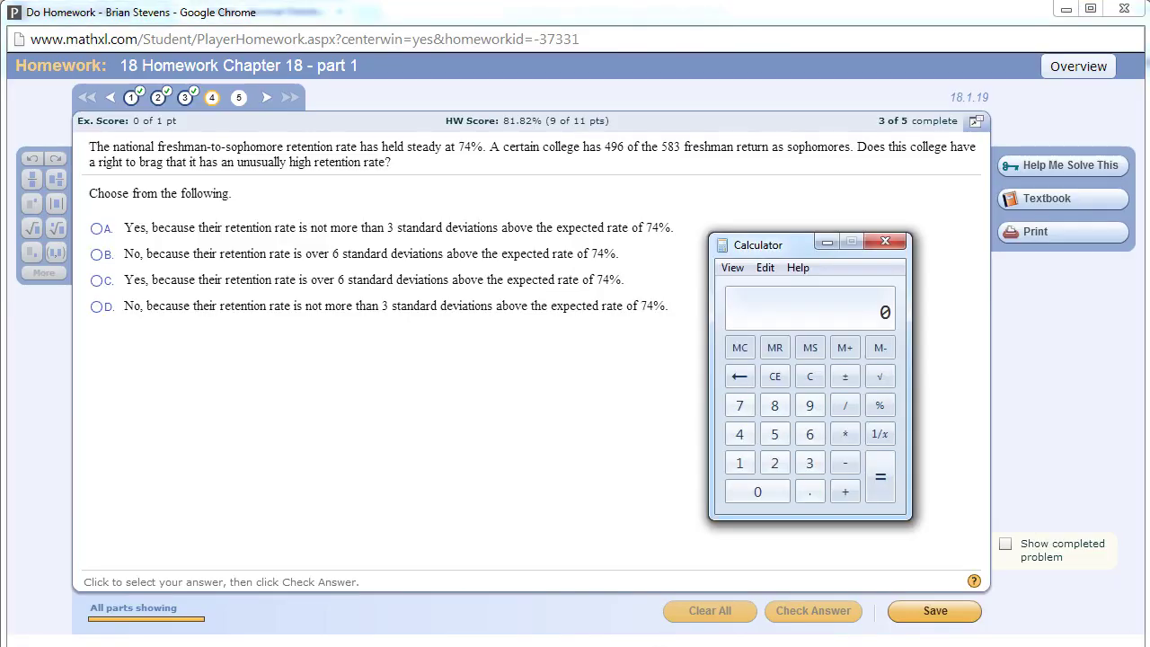
pyautogui.write('.74 * 0.26')
pyautogui.press('Return')
pyautogui.write('/')
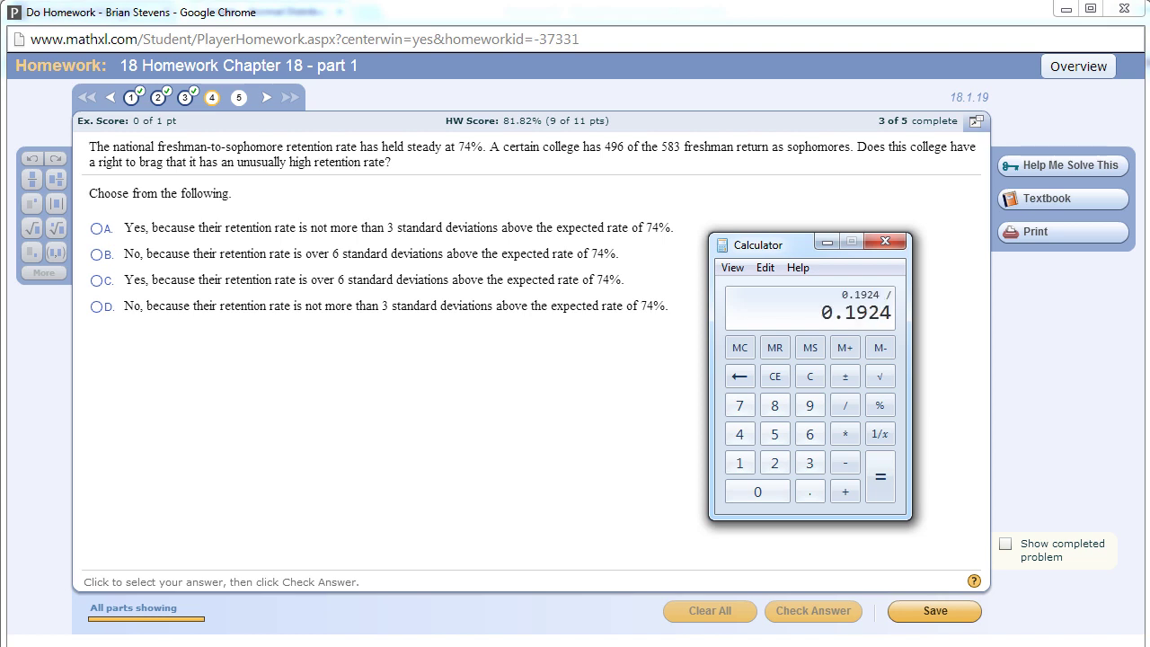
pyautogui.write('583')
pyautogui.press('Return')
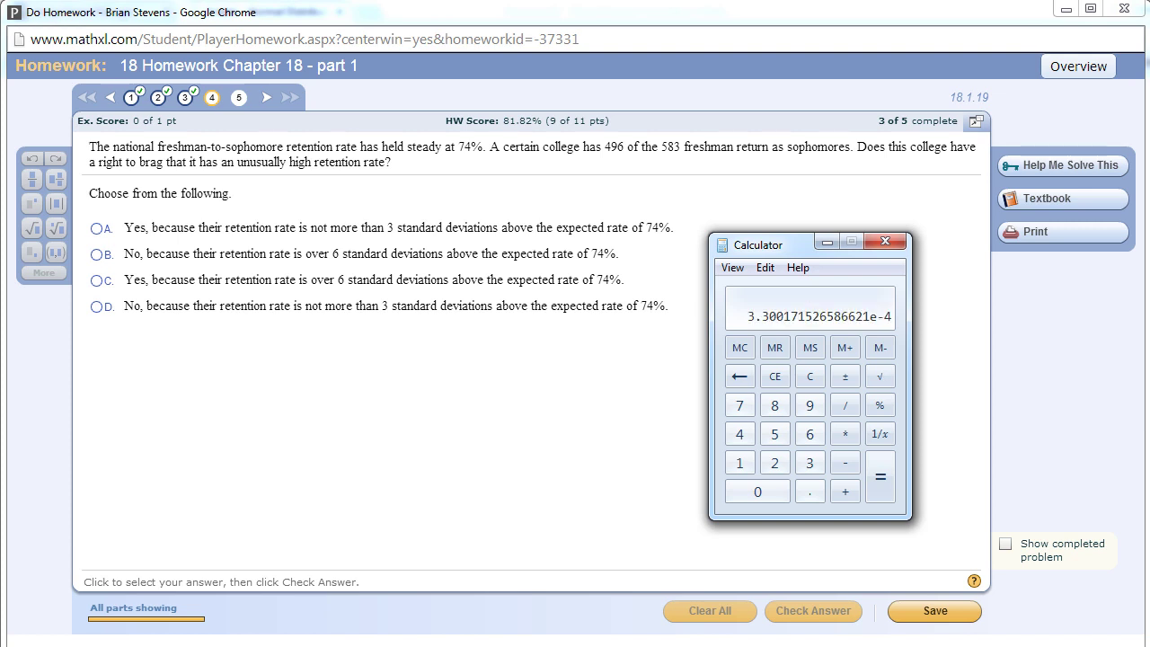
pyautogui.click(878, 378)
# Copy the calculated standard deviation from Calculator and paste it as the SD in the normal curve applet
pyautogui.click(764, 269)
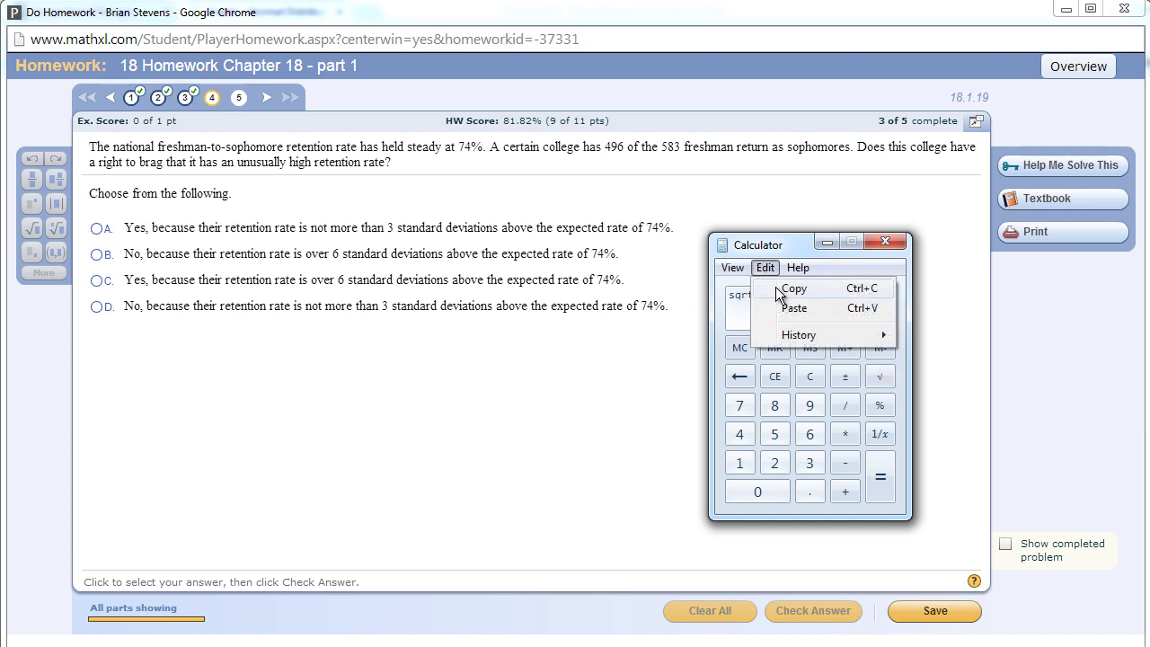
pyautogui.click(778, 292)
pyautogui.hotkey('alt', 'Tab')
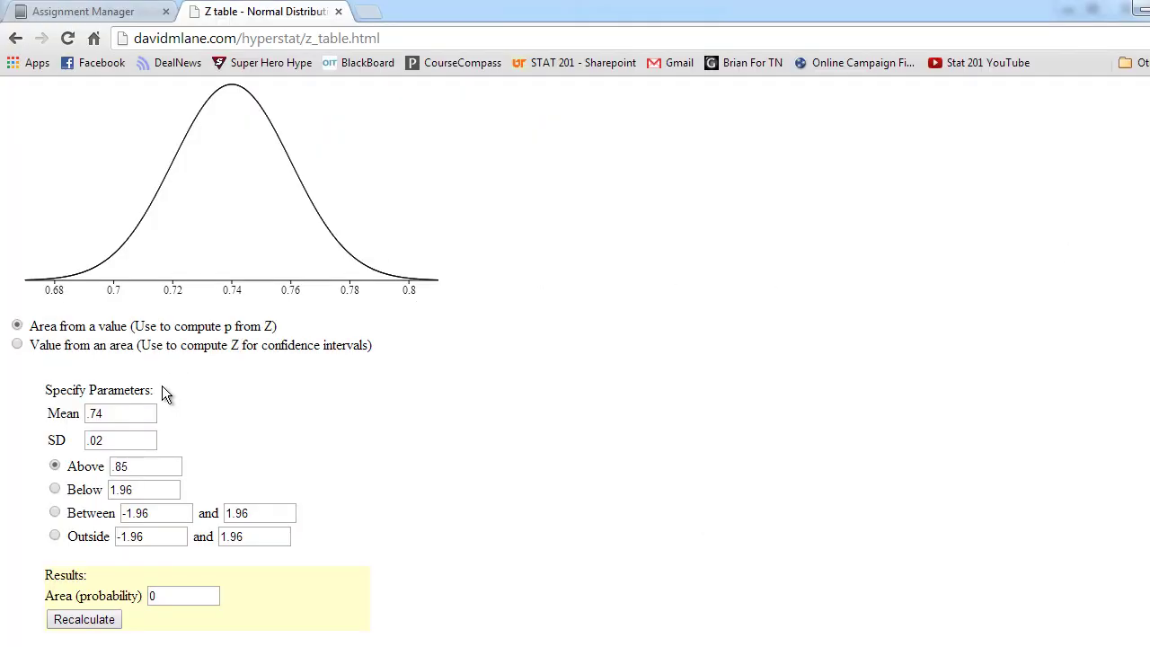
pyautogui.moveTo(123, 439); pyautogui.dragTo(36, 449)
pyautogui.hotkey('ctrl', 'v')
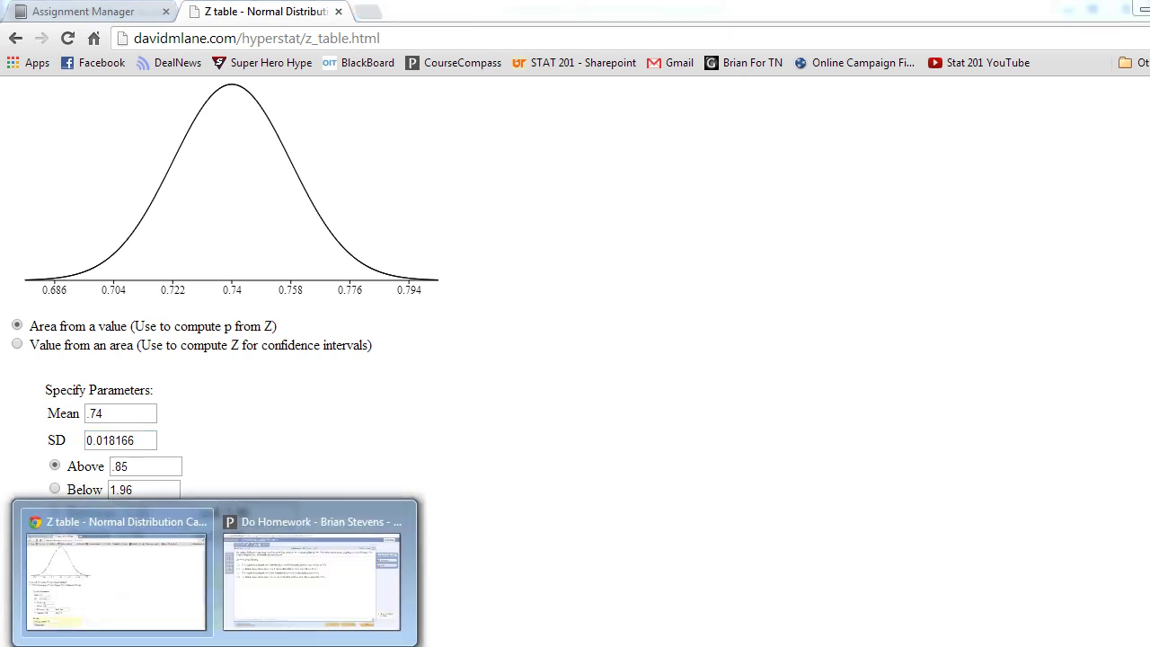
# Answer question 4 in the homework window with choice C, over 6 standard deviations above 74%, and submit it
pyautogui.click(304, 540)
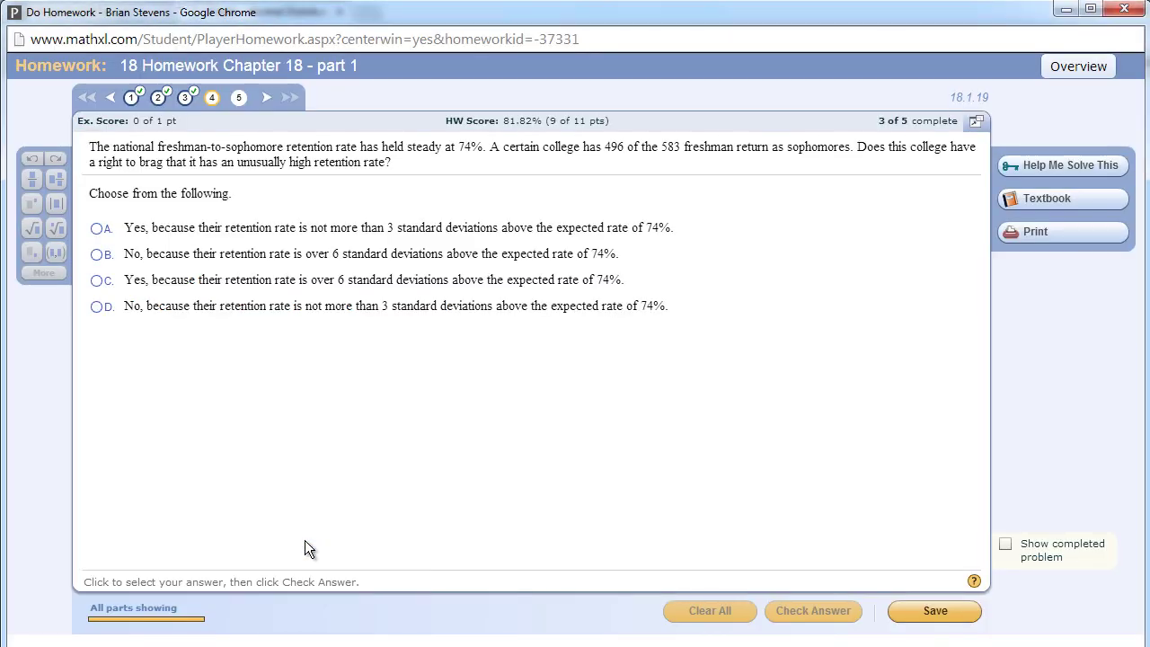
pyautogui.click(97, 281)
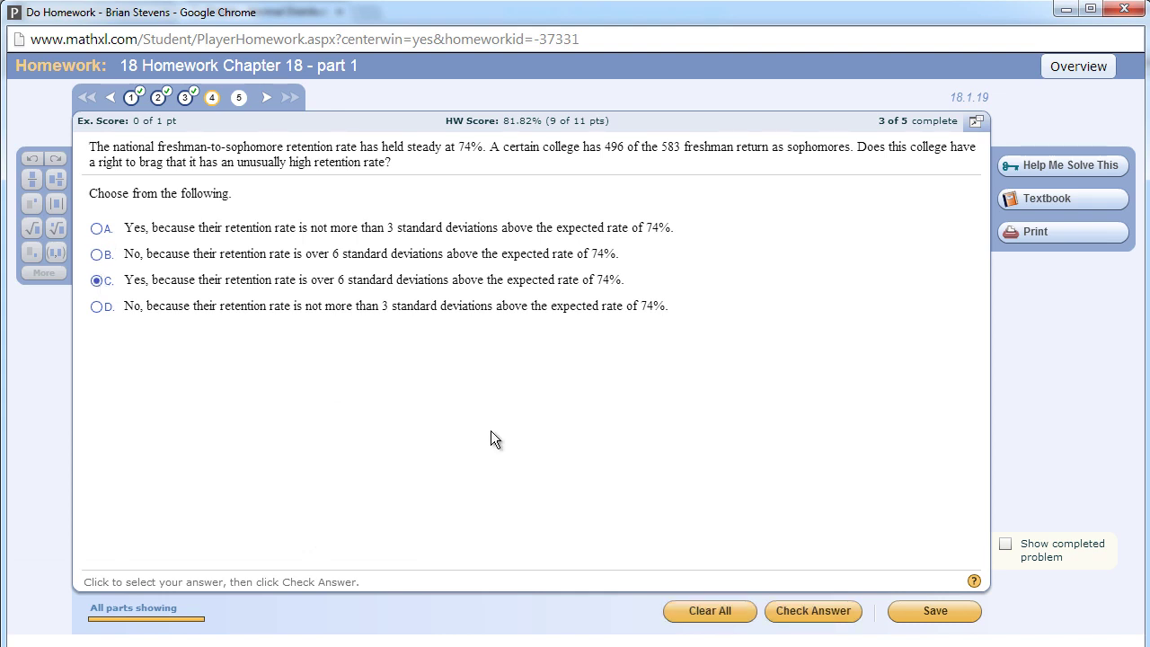
pyautogui.press('Return')
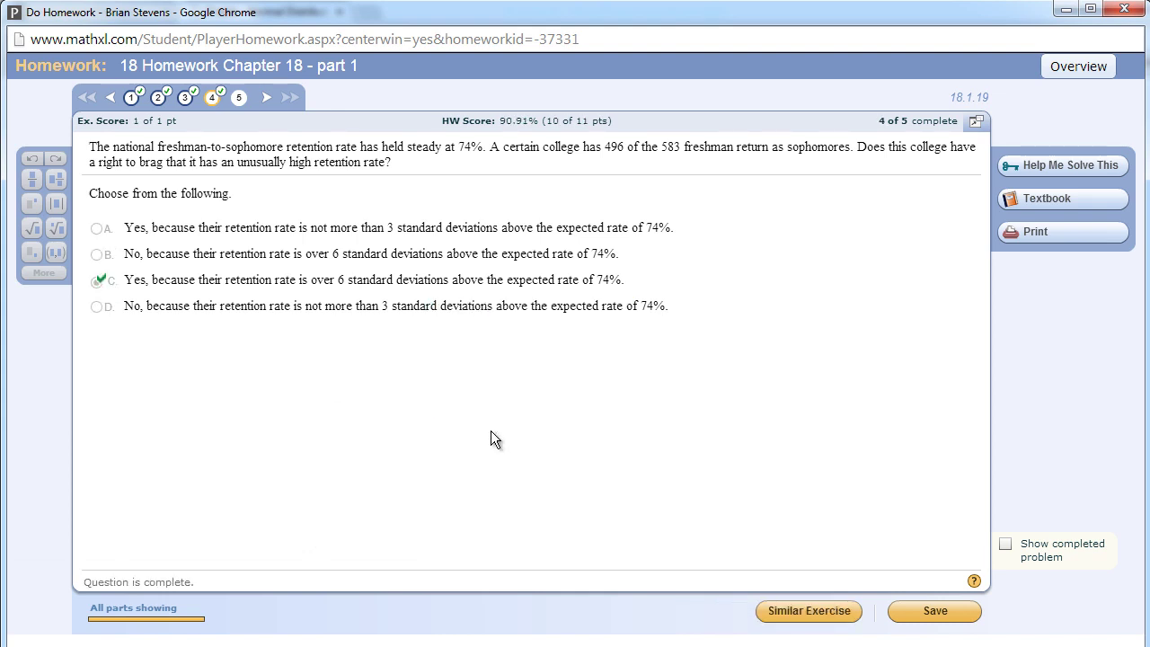
# Open homework question 5, dismissing its instructor tip, and set the normal curve applet's mean to .12
pyautogui.click(239, 98)
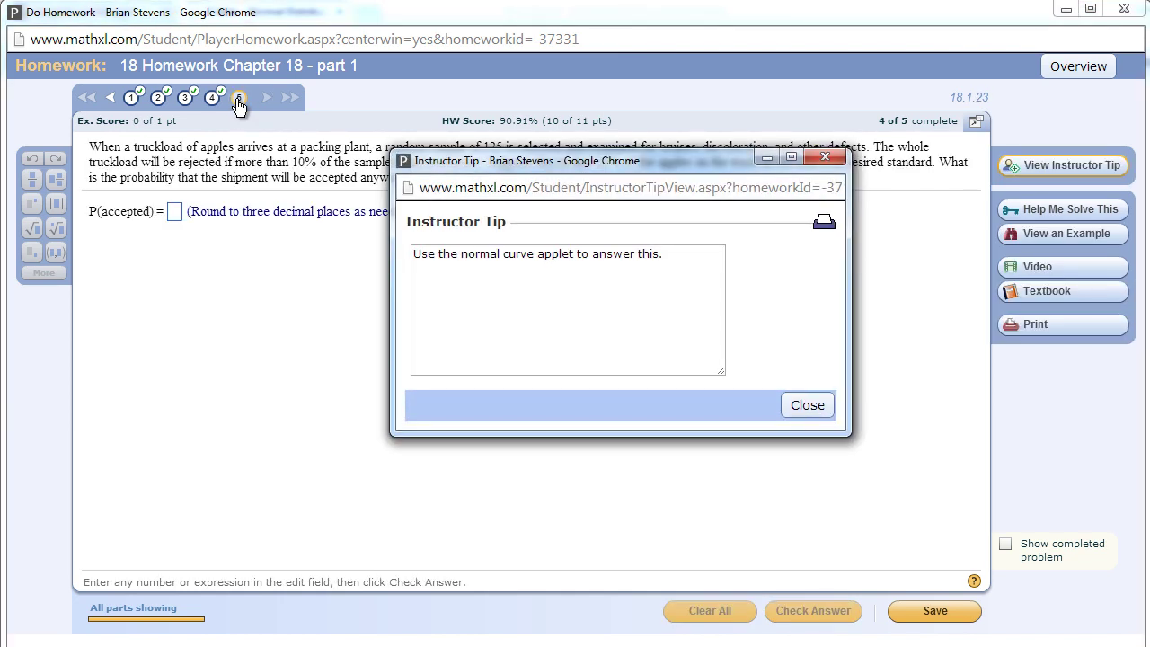
pyautogui.click(825, 158)
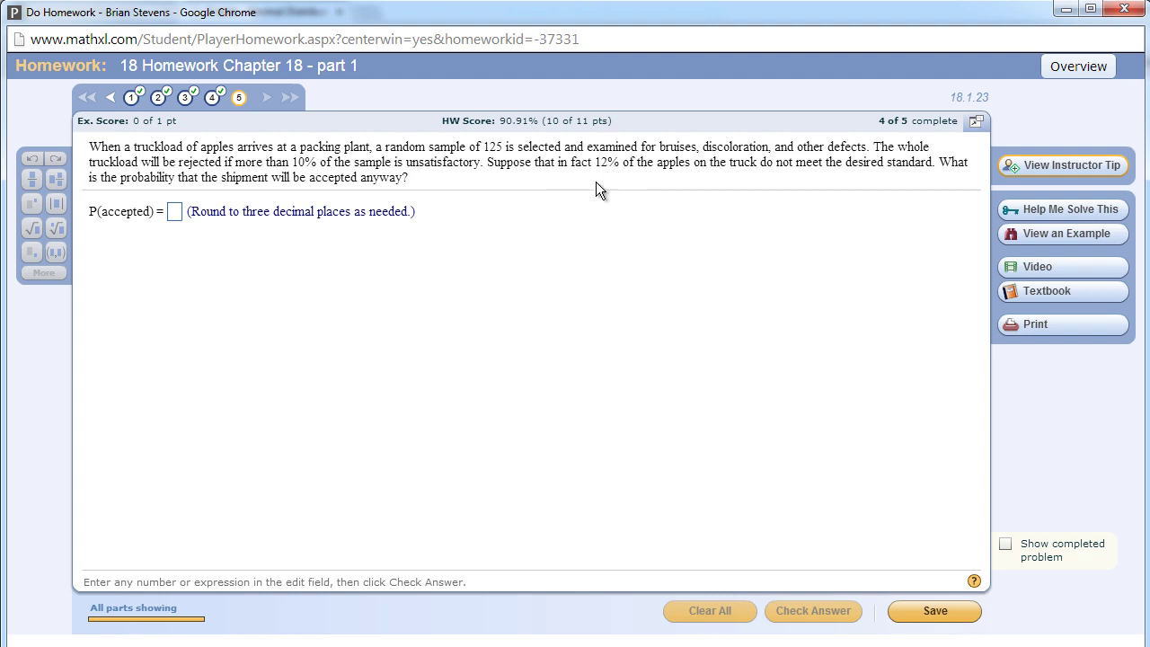
pyautogui.moveTo(207, 636)
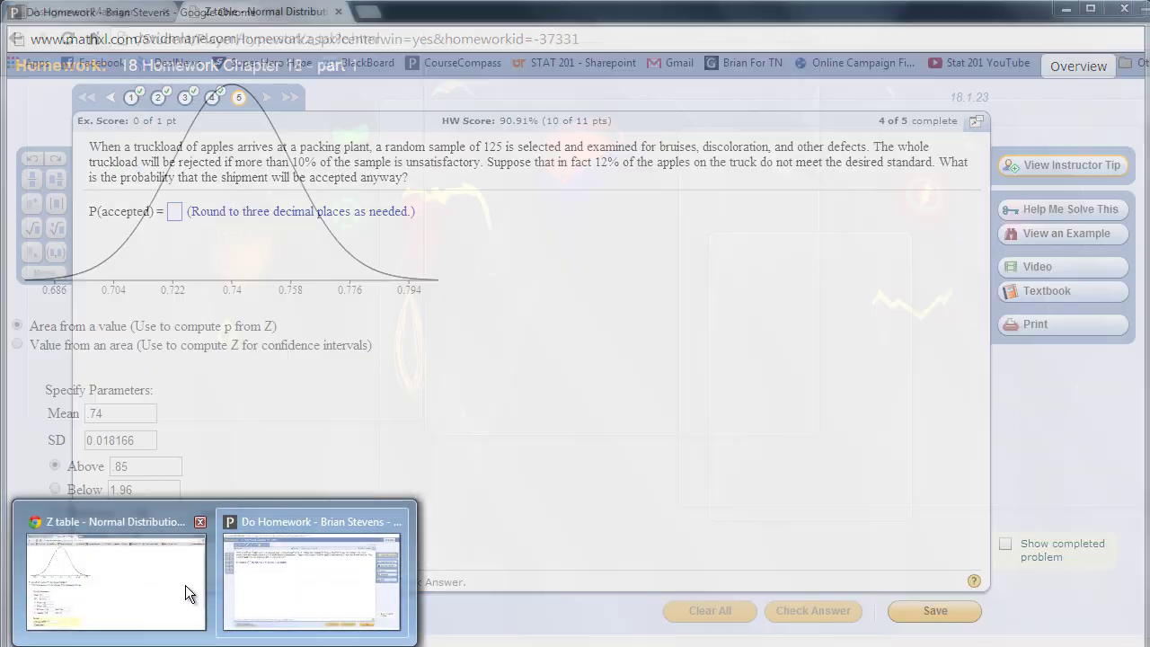
pyautogui.click(185, 585)
pyautogui.click(138, 416)
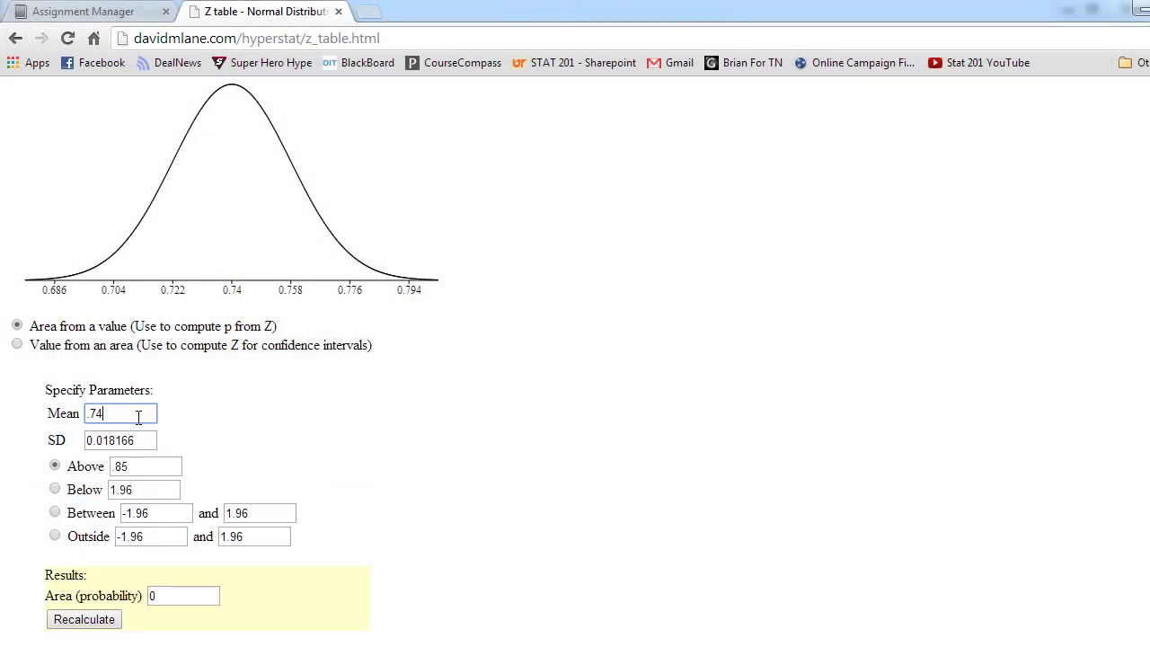
pyautogui.press('BackSpace')
pyautogui.press('BackSpace')
pyautogui.write('12')
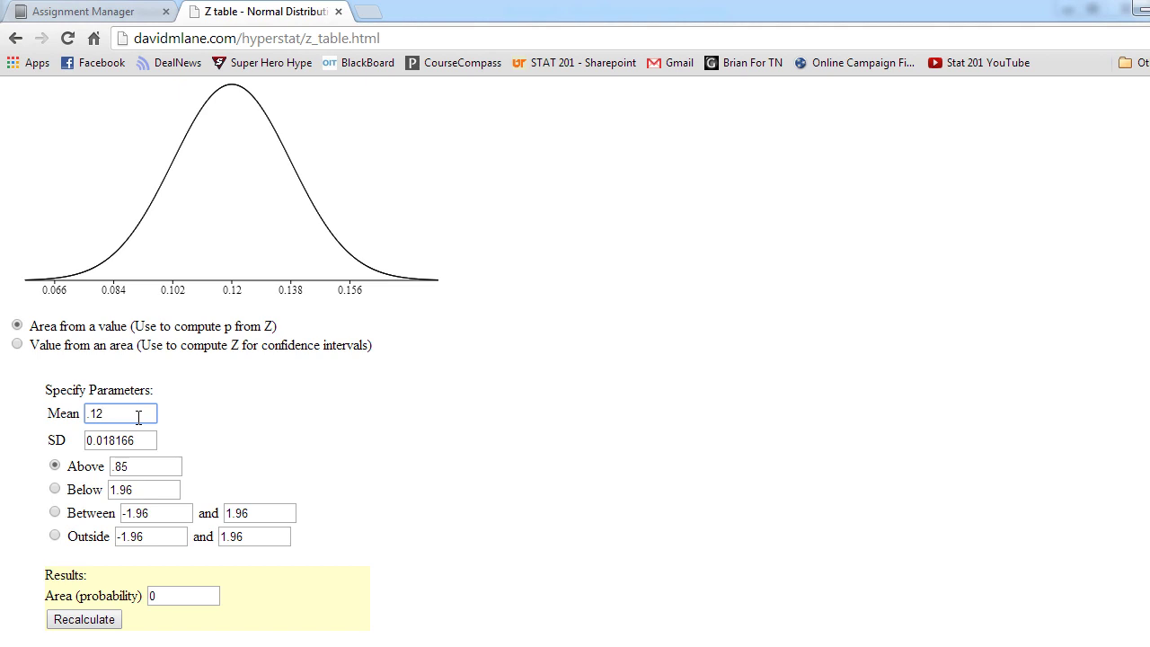
# With question 5 in view, use Calculator to compute the standard deviation as the square root of .12 * 0.88 / 125
pyautogui.moveTo(216, 629)
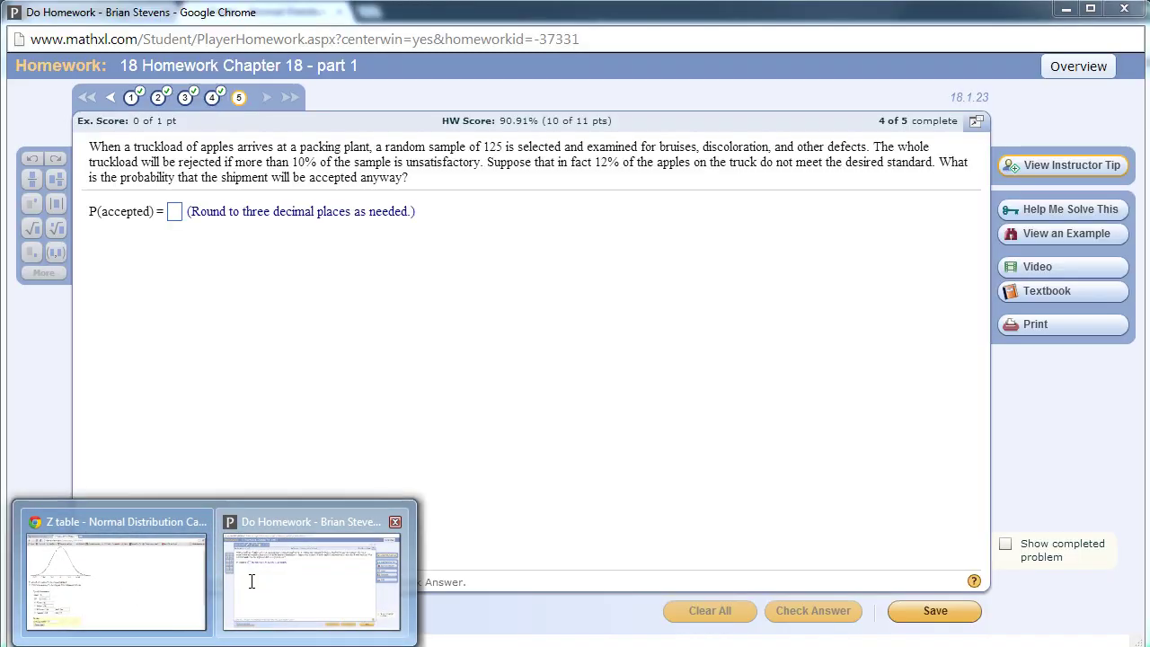
pyautogui.click(249, 580)
pyautogui.hotkey('alt', 'Tab')
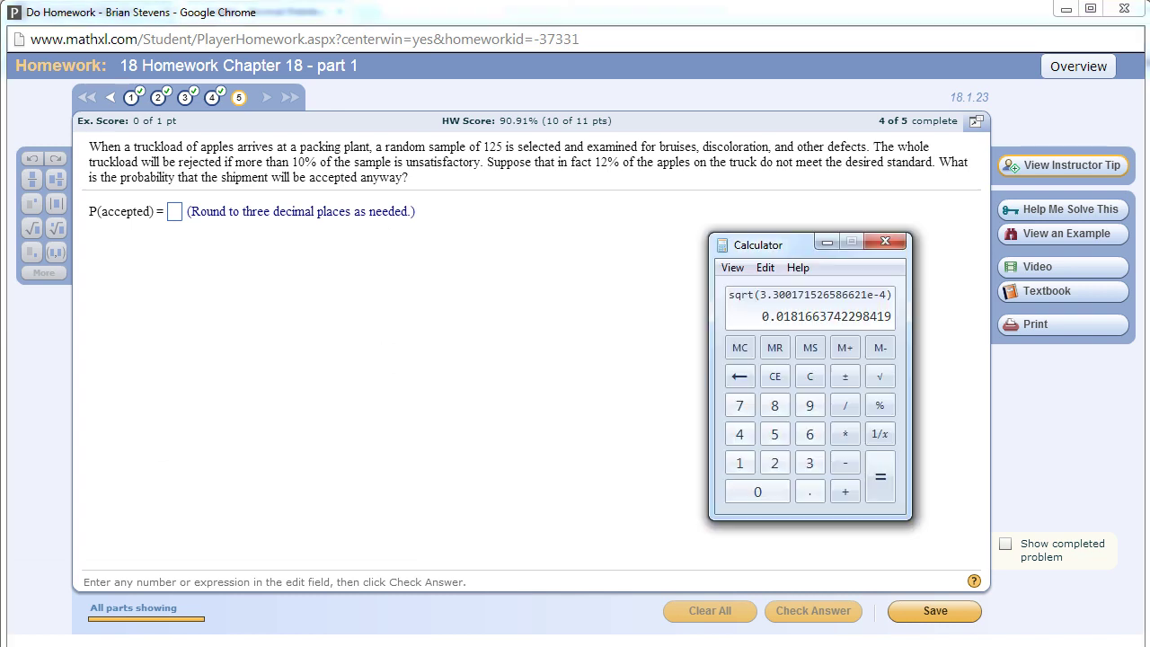
pyautogui.click(807, 376)
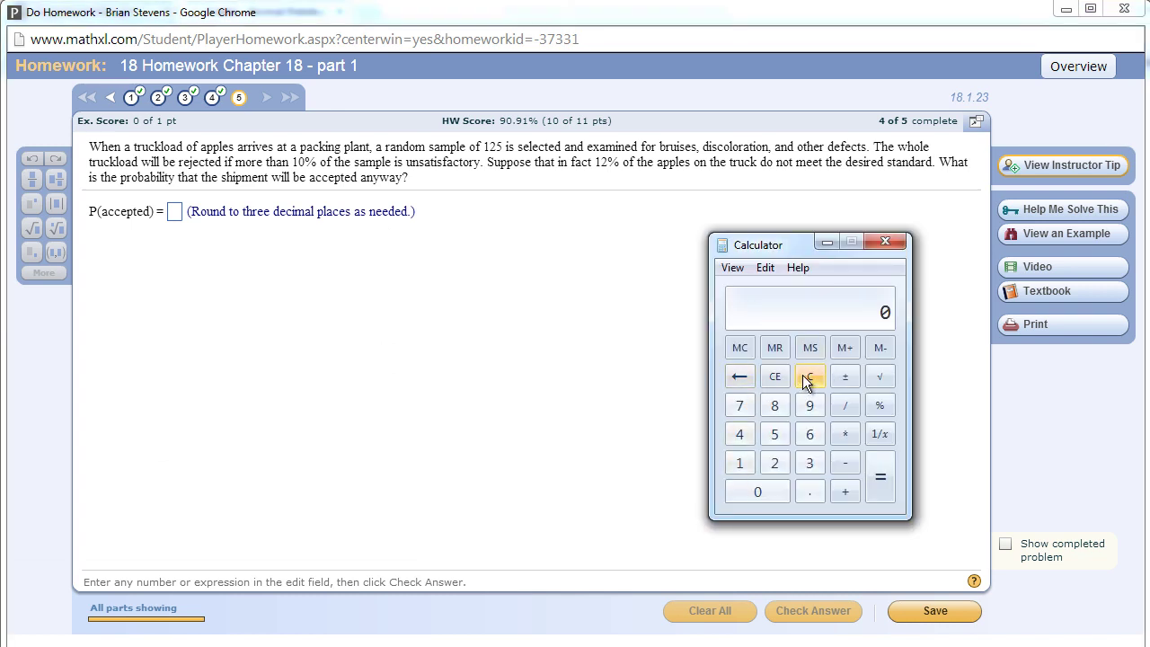
pyautogui.write('.12 * 0.88')
pyautogui.press('Return')
pyautogui.write('/')
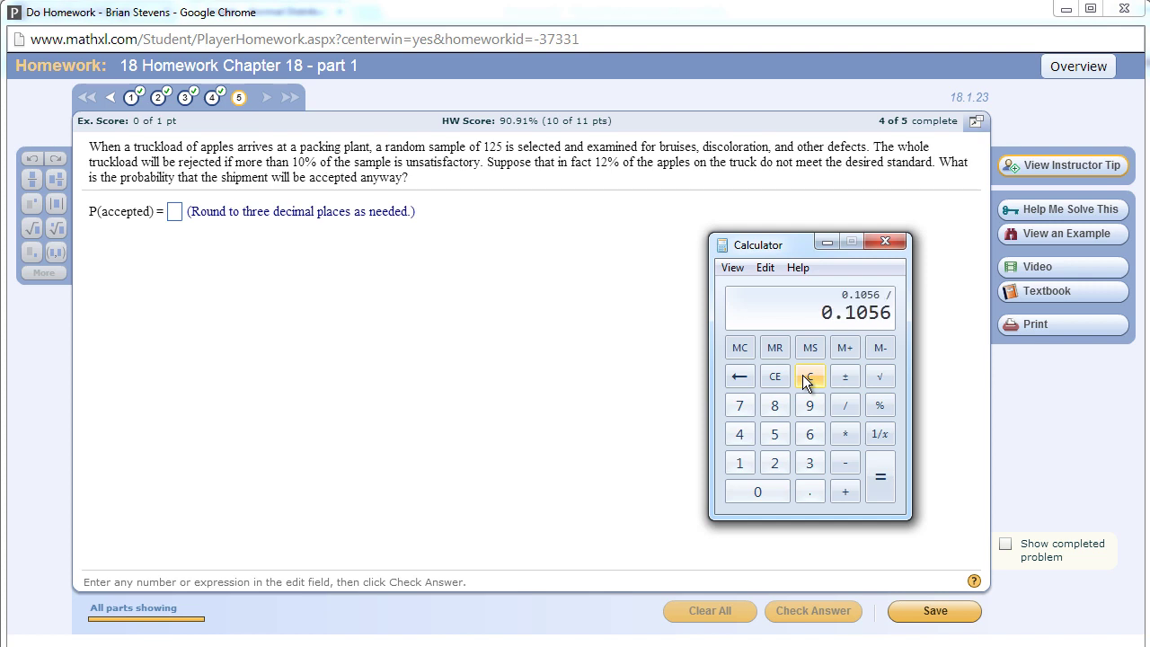
pyautogui.write('125')
pyautogui.press('Return')
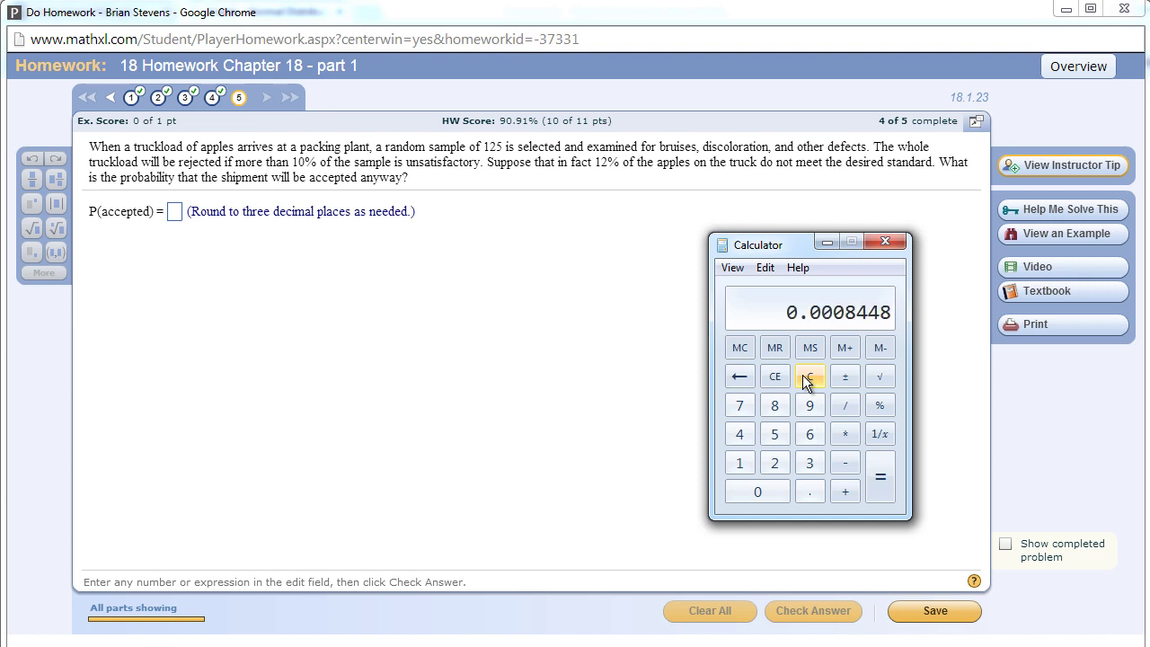
pyautogui.click(878, 380)
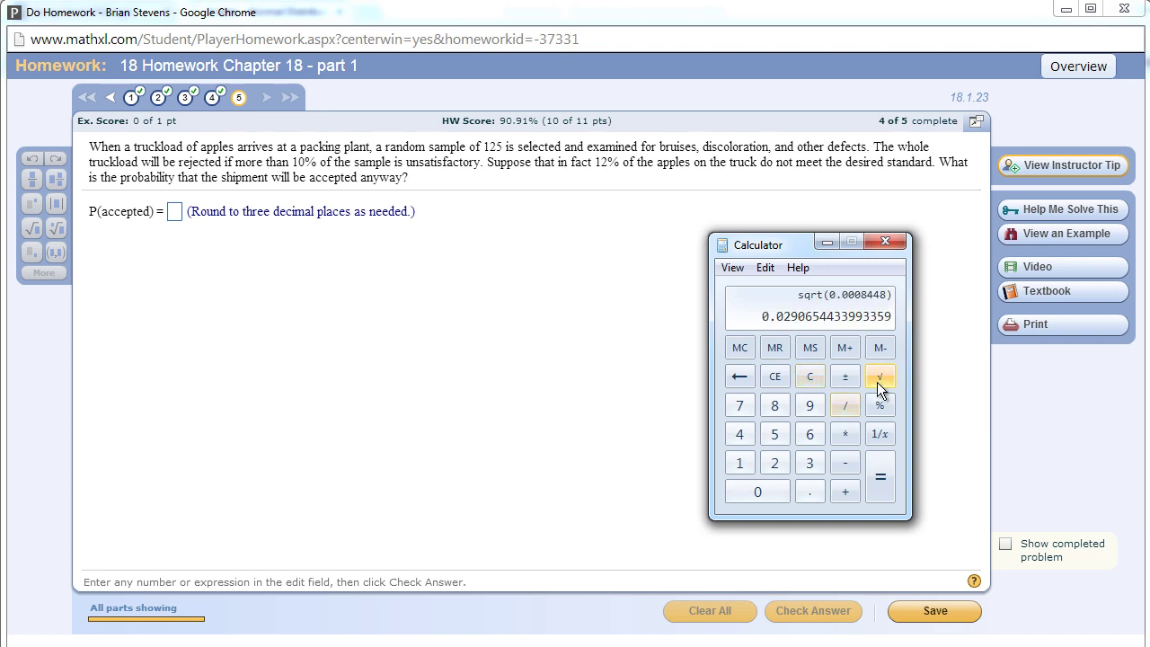
# Copy the calculated standard deviation from Calculator and set it as the SD, 0.029065, in the normal curve applet
pyautogui.click(762, 268)
pyautogui.click(779, 287)
pyautogui.click(167, 616)
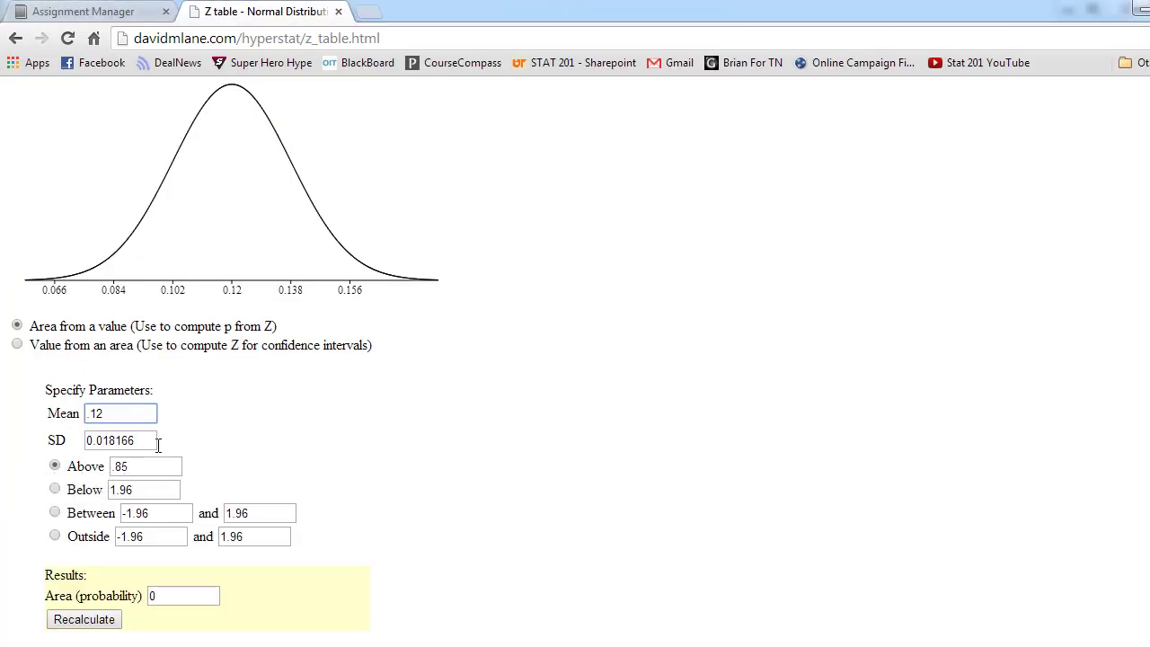
pyautogui.moveTo(155, 442); pyautogui.dragTo(45, 434)
pyautogui.hotkey('ctrl', 'v')
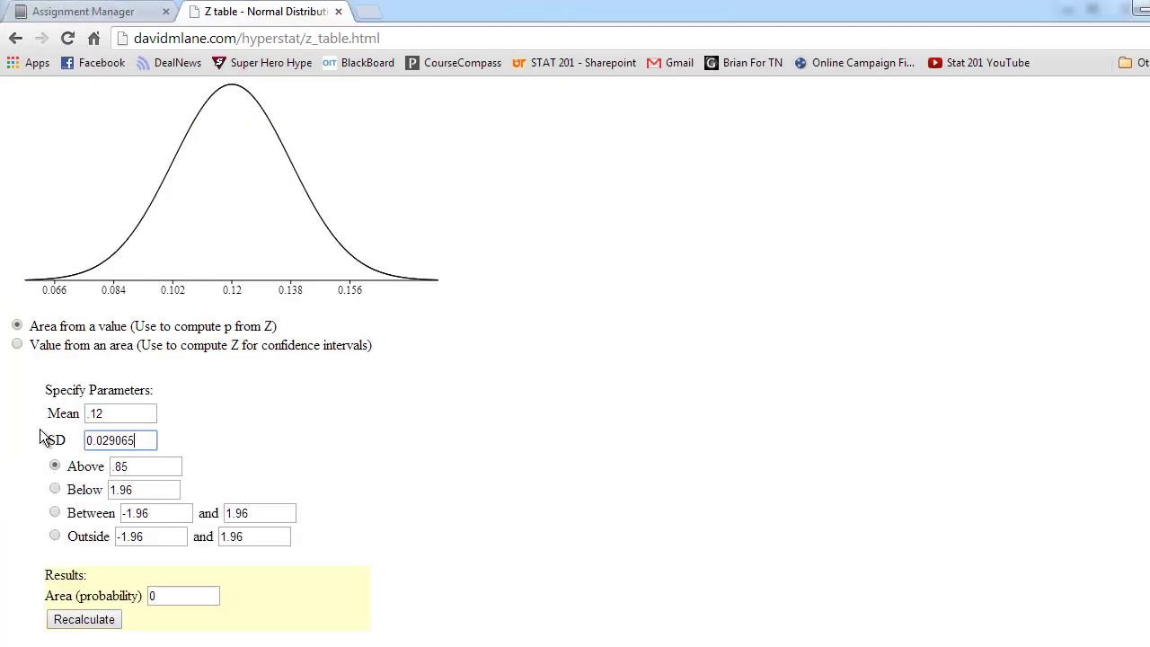
pyautogui.click(350, 427)
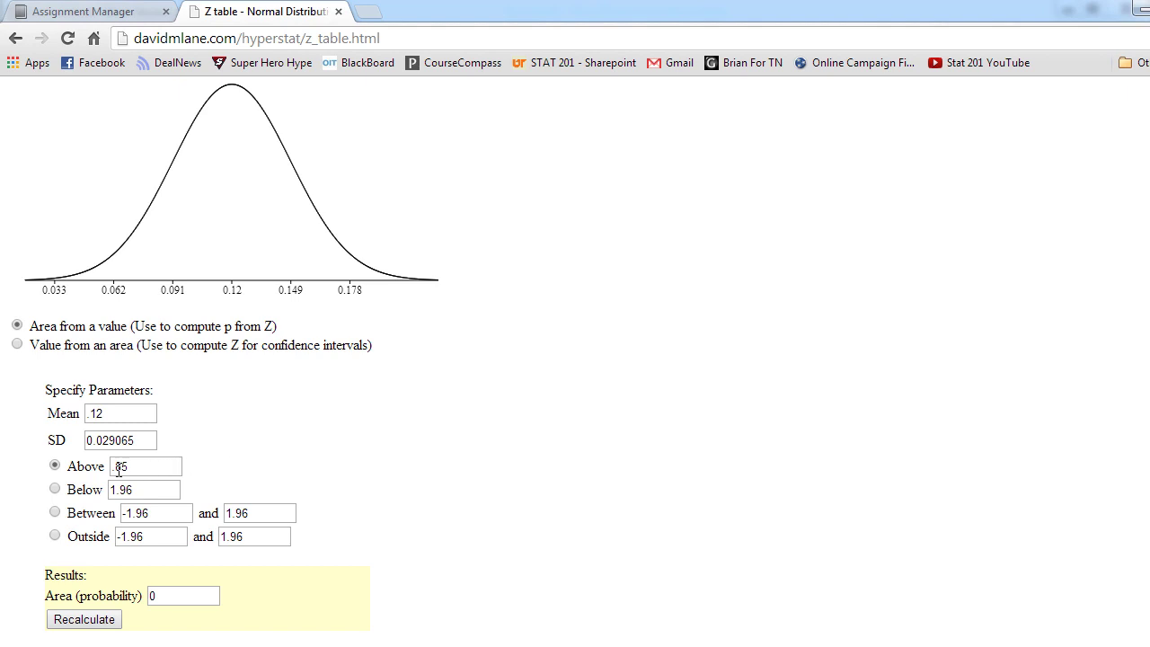
# Compute the area below .10 under the normal curve in the applet
pyautogui.click(55, 489)
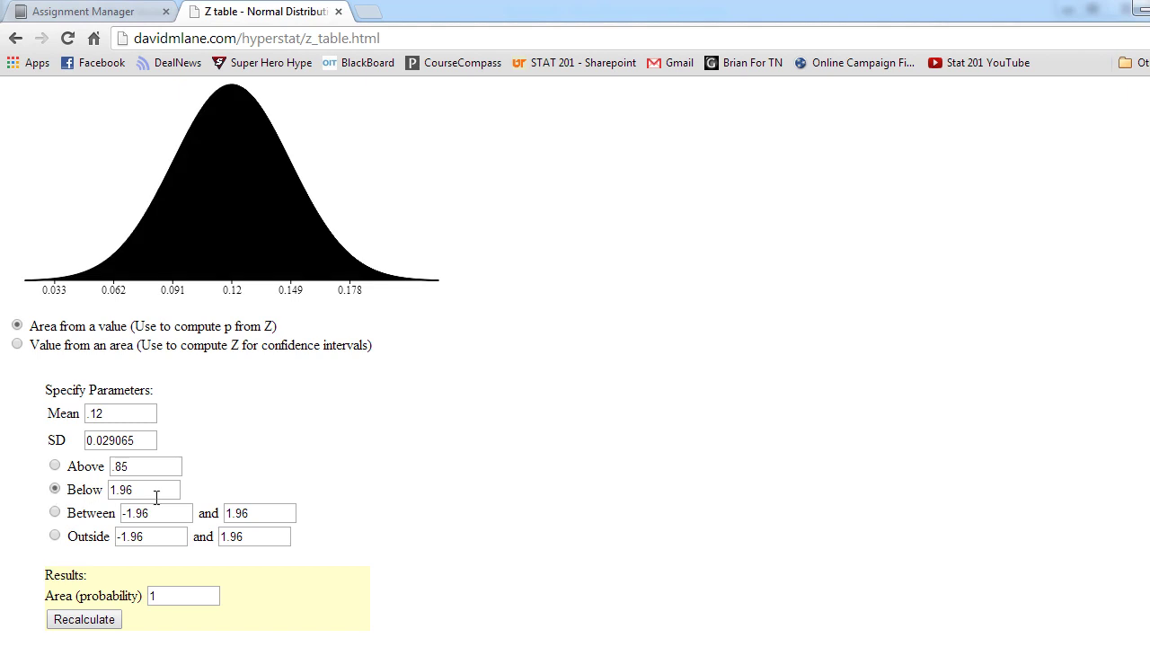
pyautogui.click(157, 496)
pyautogui.hotkey('ctrl', 'a')
pyautogui.press('BackSpace')
pyautogui.write('.10')
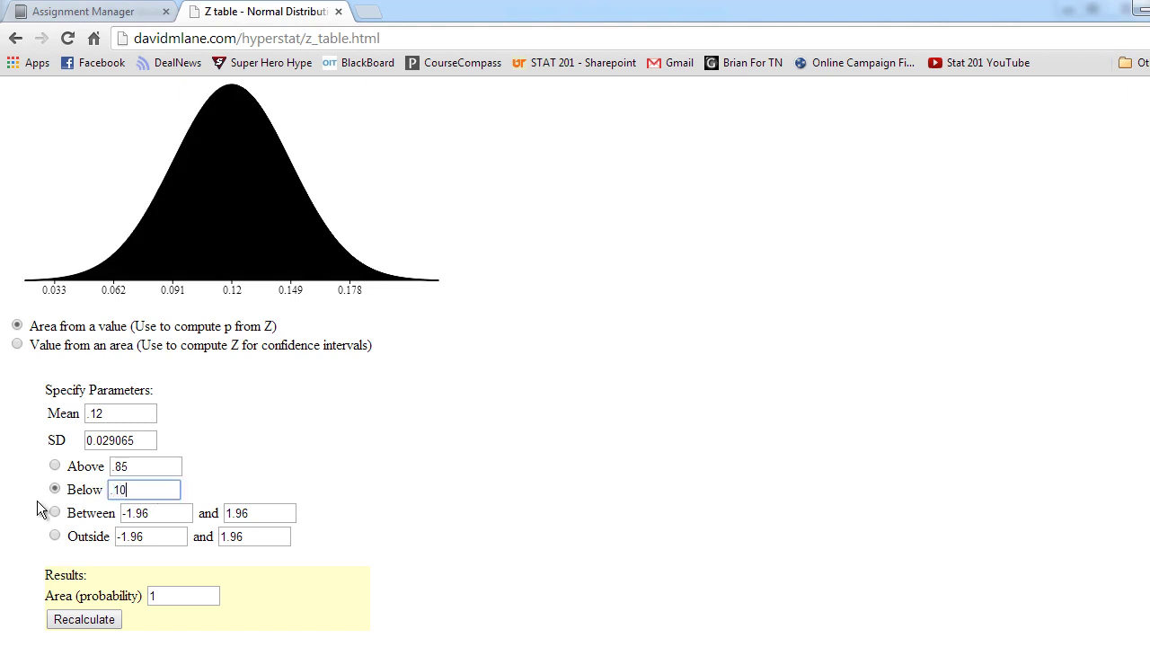
pyautogui.press('Return')
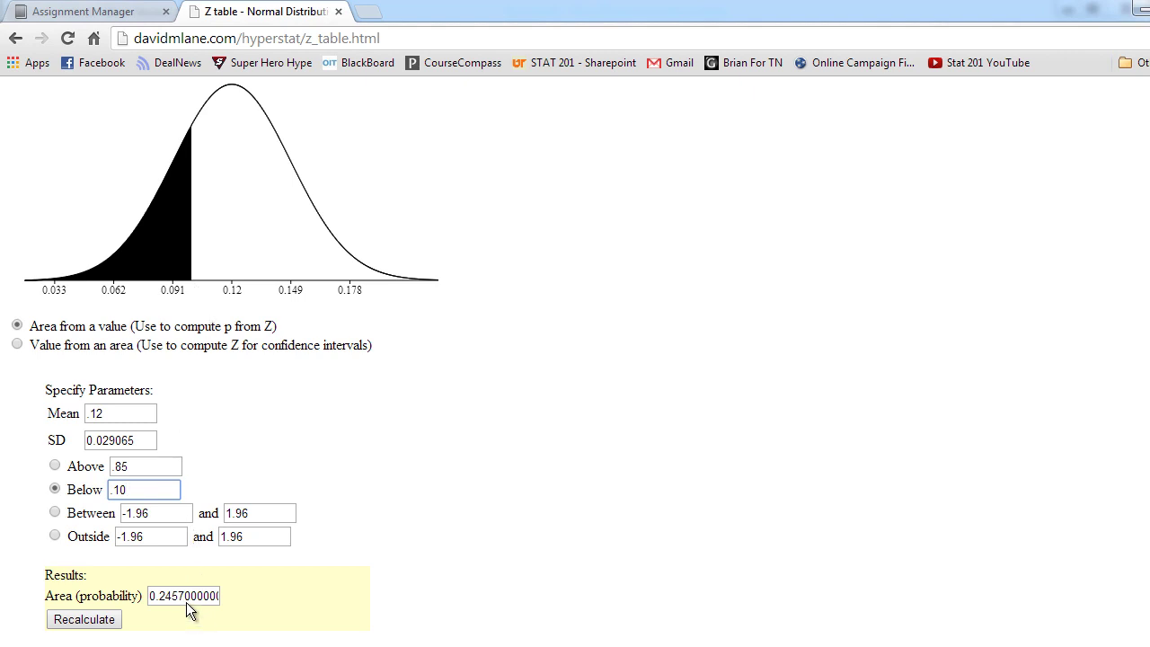
# Switch to the homework window, enter 0.246 as P(accepted) for question 5, and submit the answer
pyautogui.moveTo(207, 642)
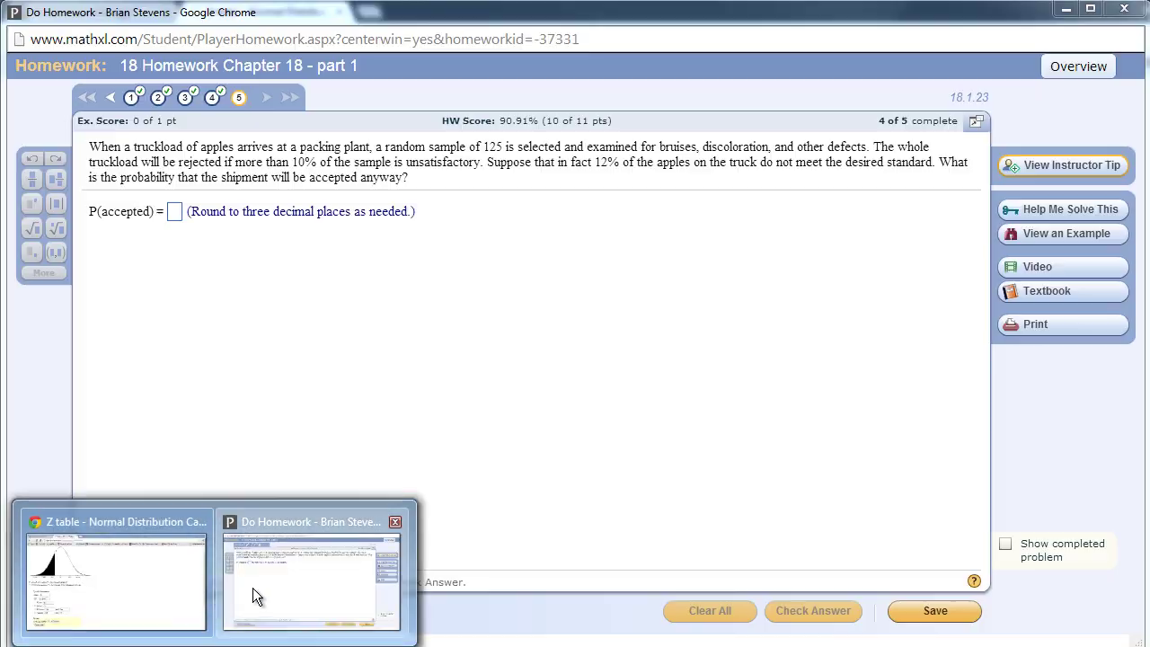
pyautogui.click(252, 588)
pyautogui.click(176, 213)
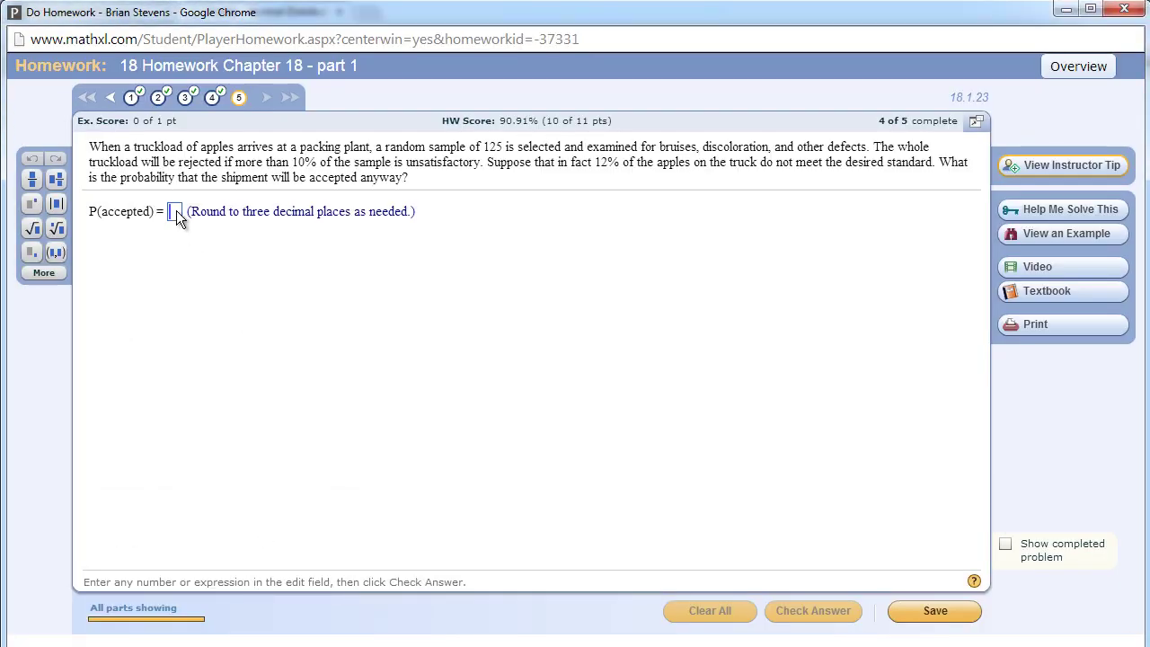
pyautogui.write('0.2')
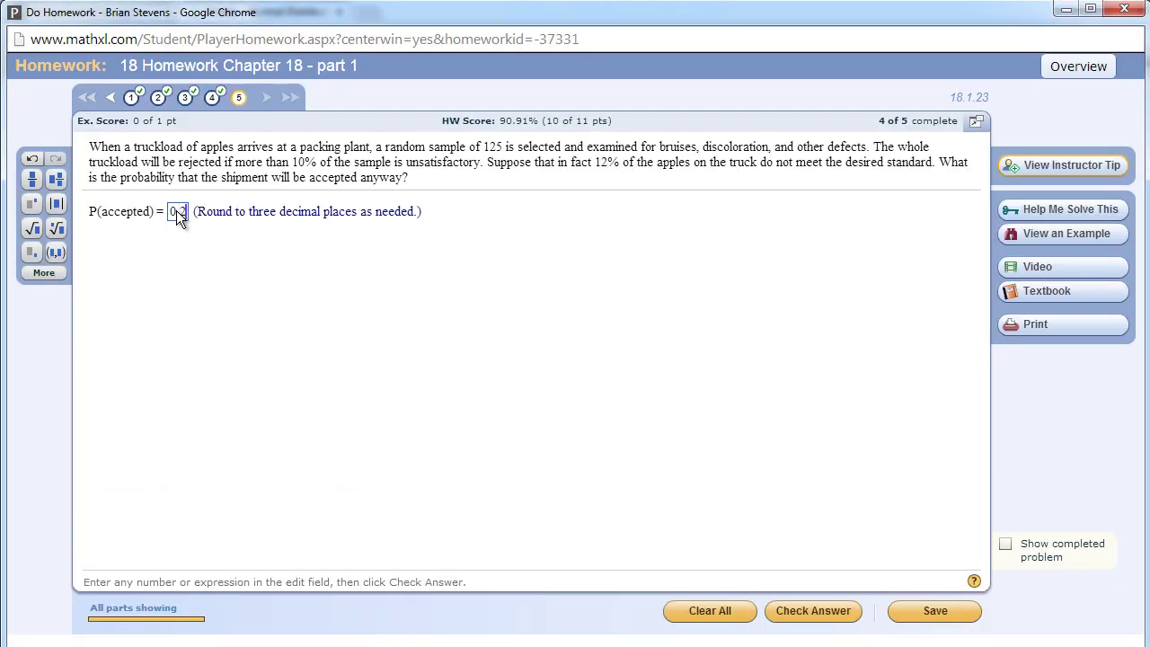
pyautogui.write('46')
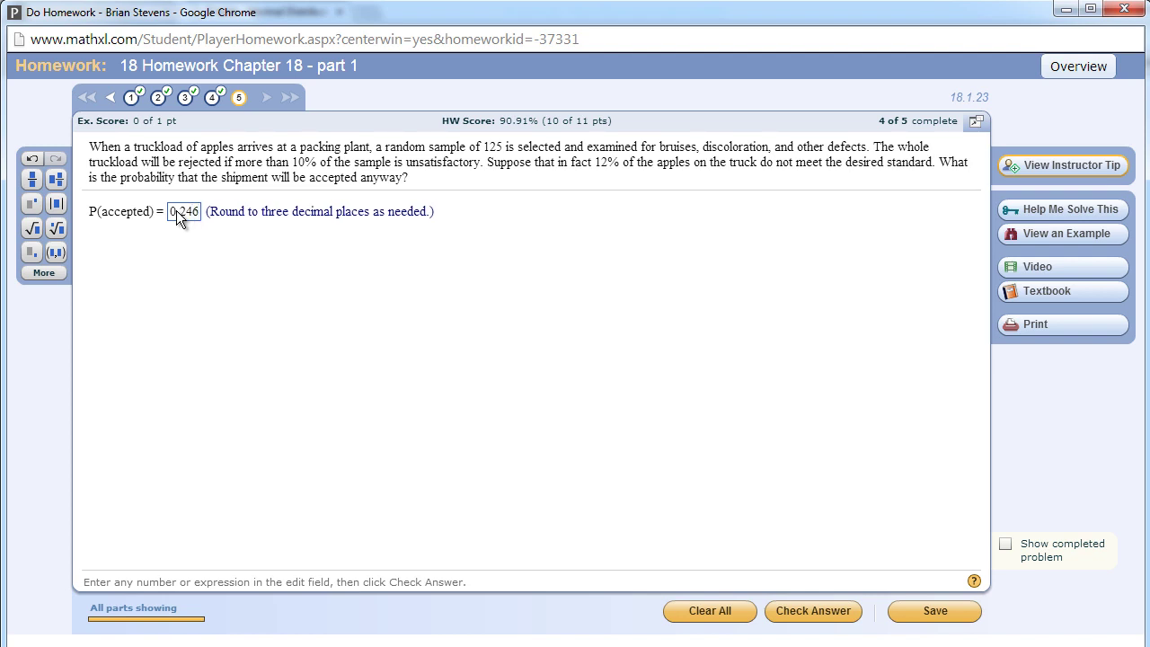
pyautogui.press('Return')
pyautogui.press('Return')
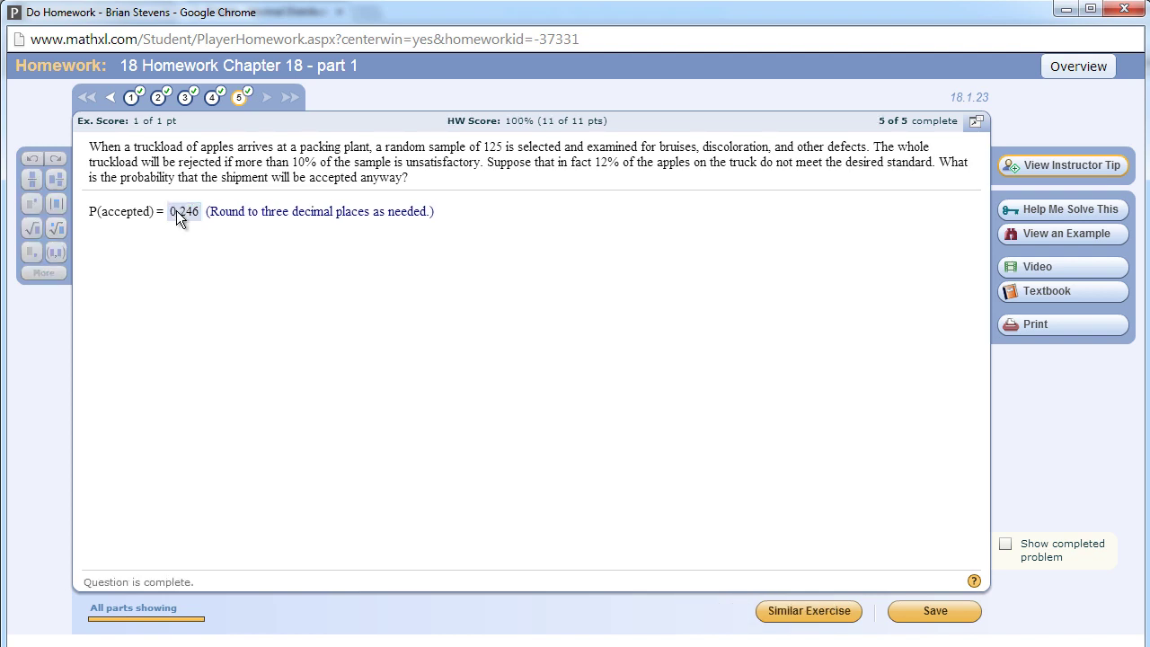